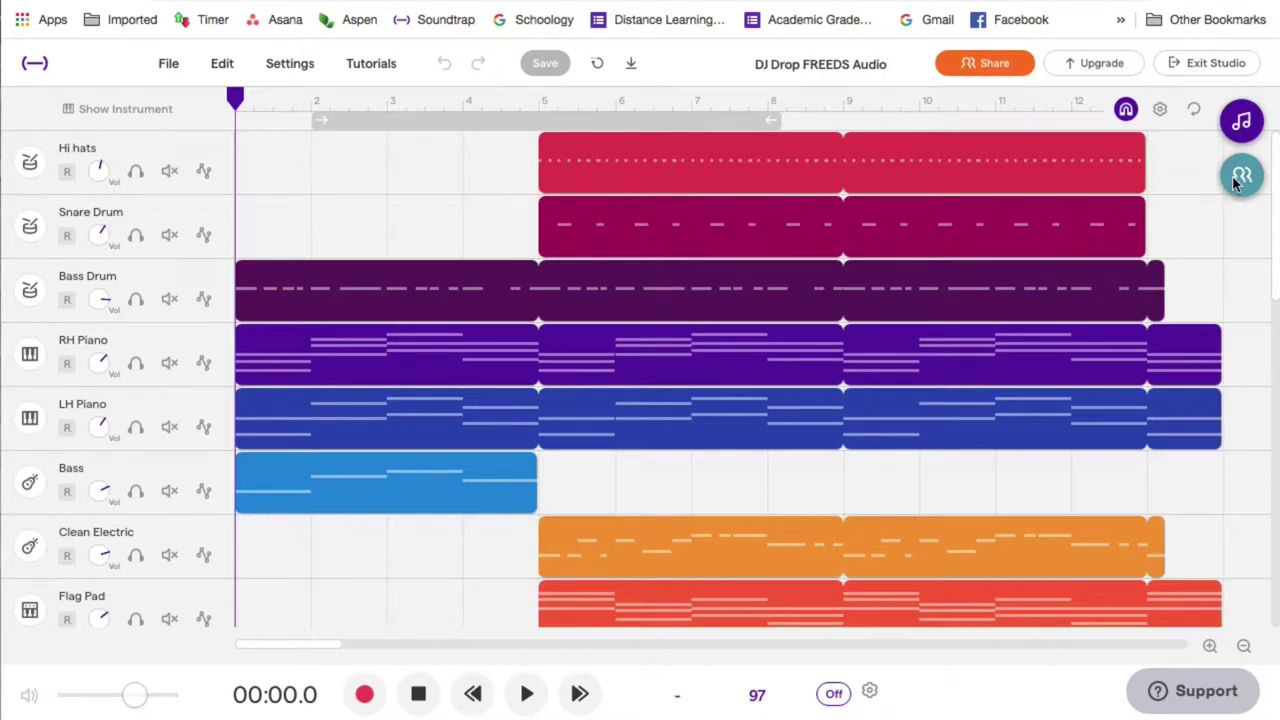
Open the Loops browser to show the favourited SFX and vocal loops.
click(1241, 122)
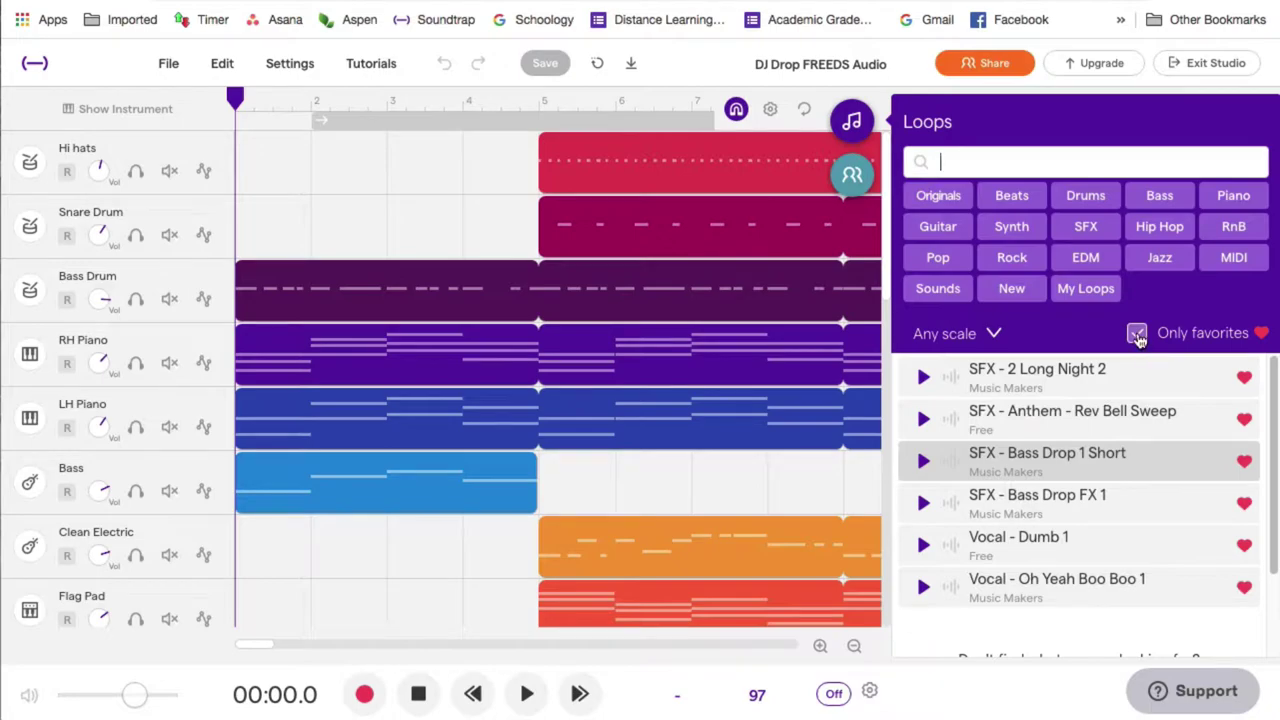
Preview Long Night 2, Rev Bell Sweep and Bass Drop 1 Short, then show all loops.
click(924, 378)
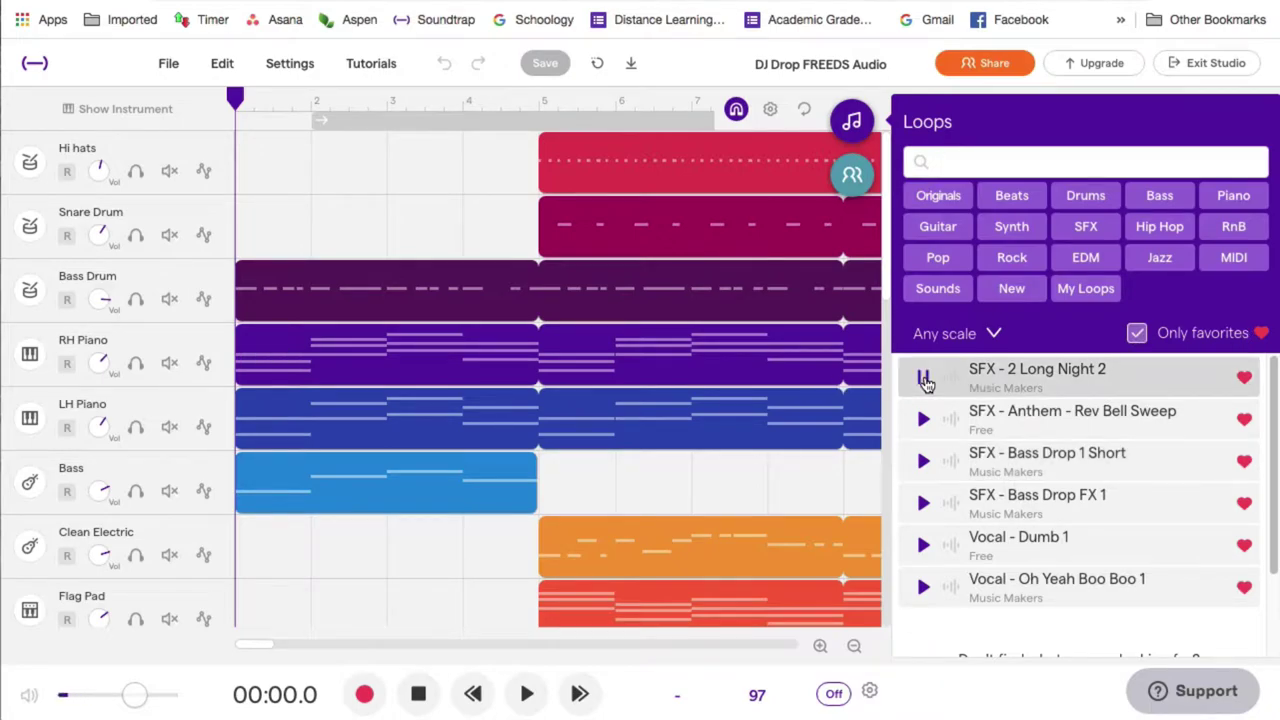
click(924, 420)
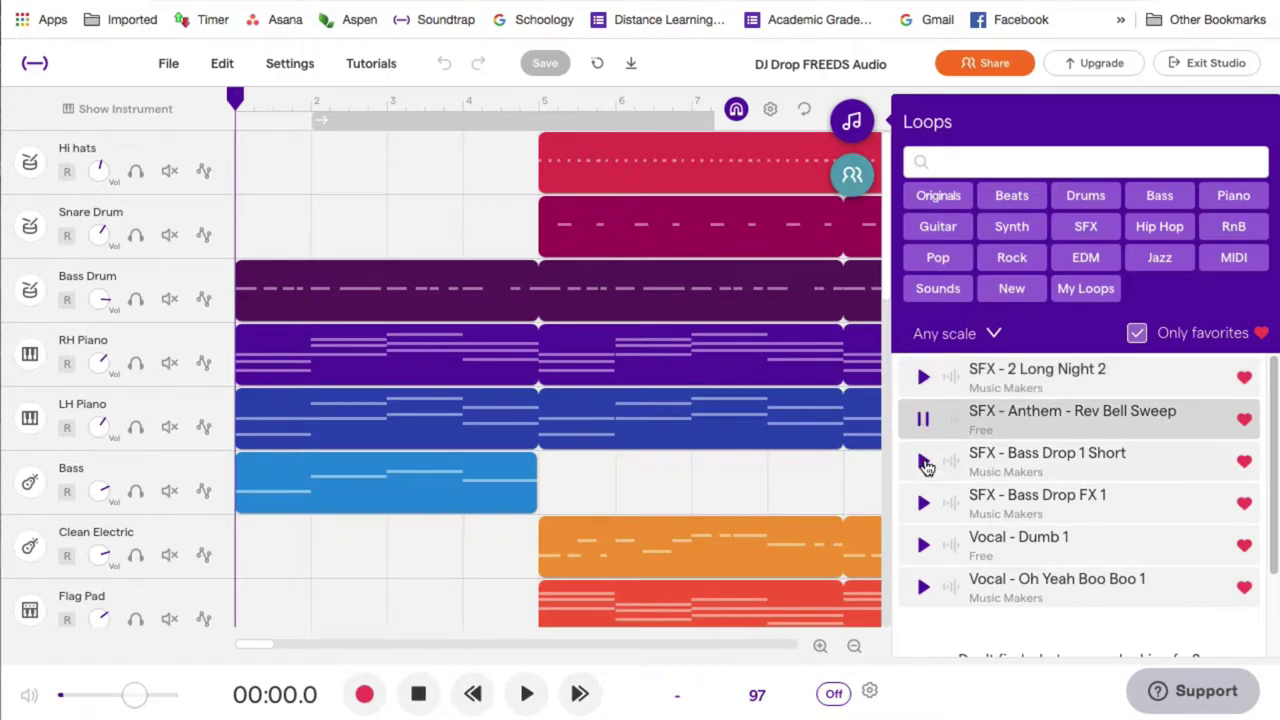
click(924, 462)
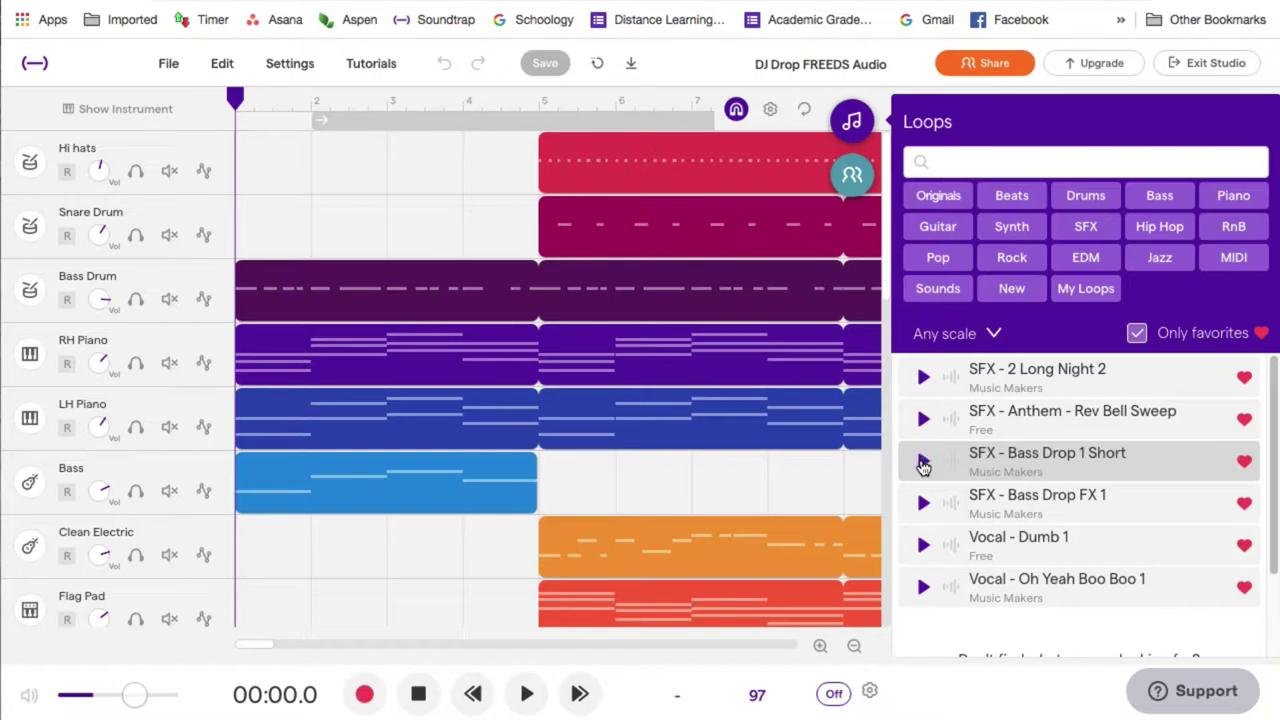
click(1137, 335)
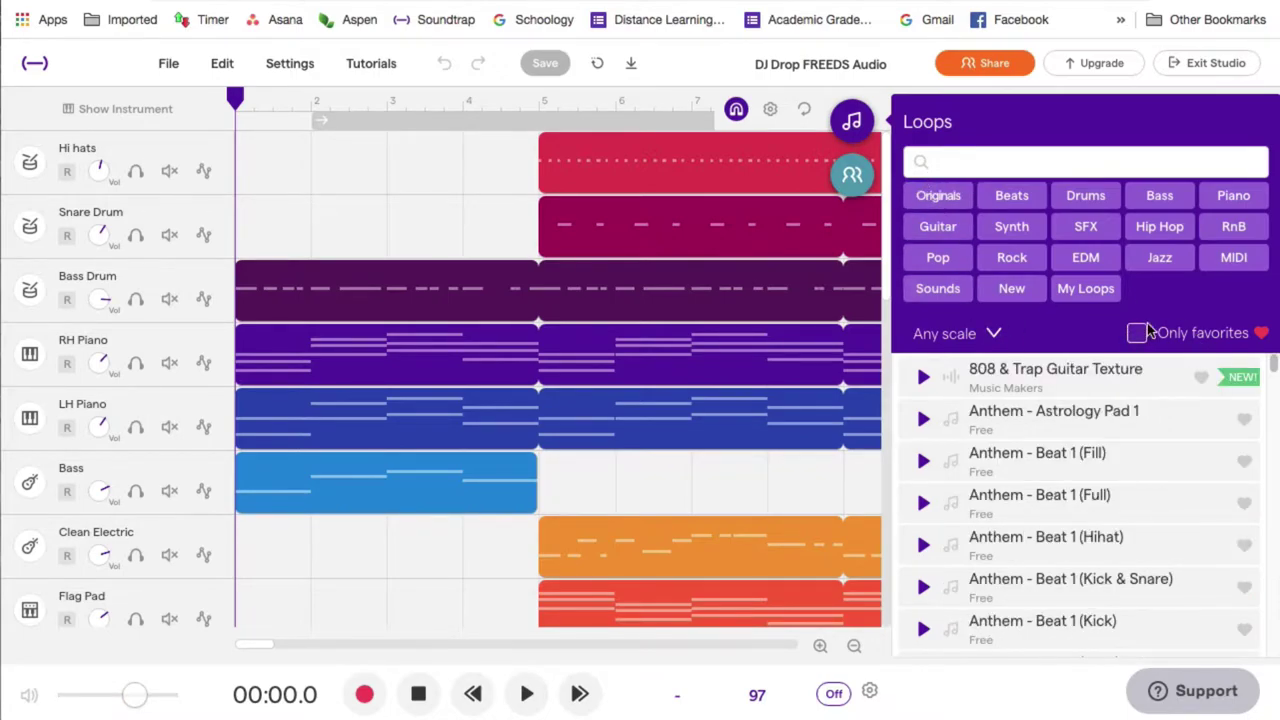
Filter the loop library by the SFX tag and audition Marimba - Cheesy Dance.
click(1083, 227)
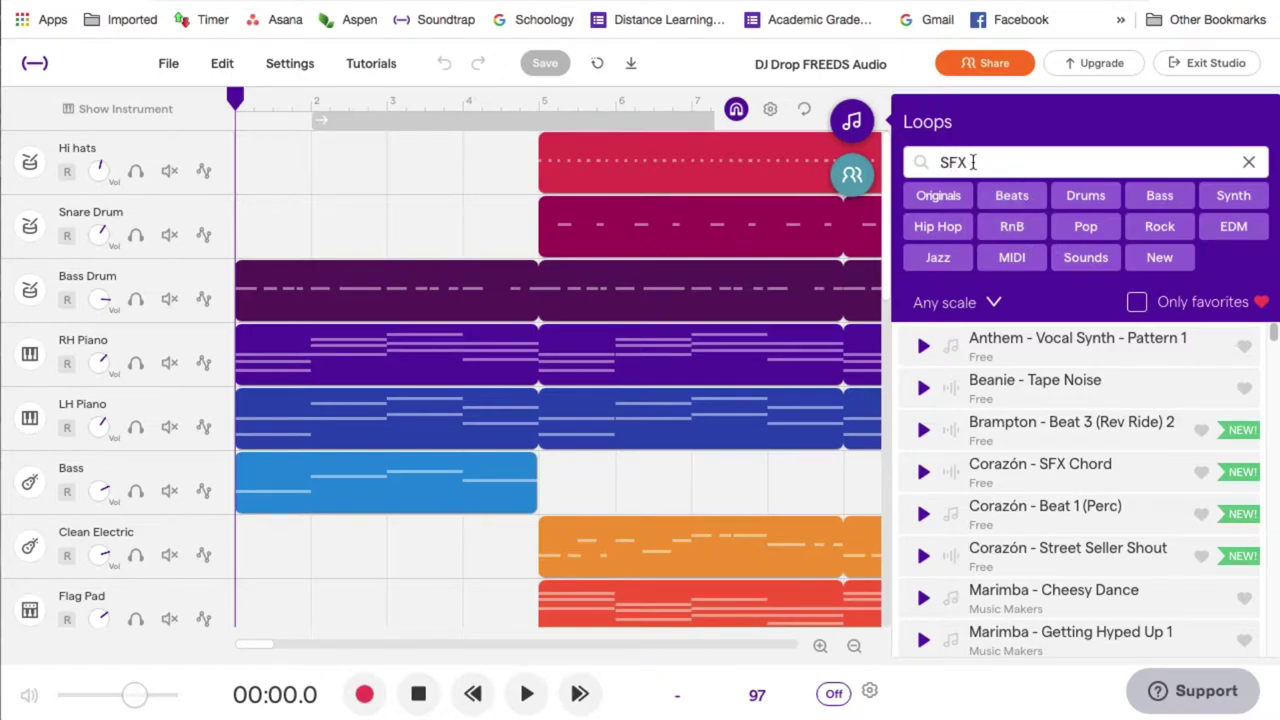
scroll(1055, 510, down, 3)
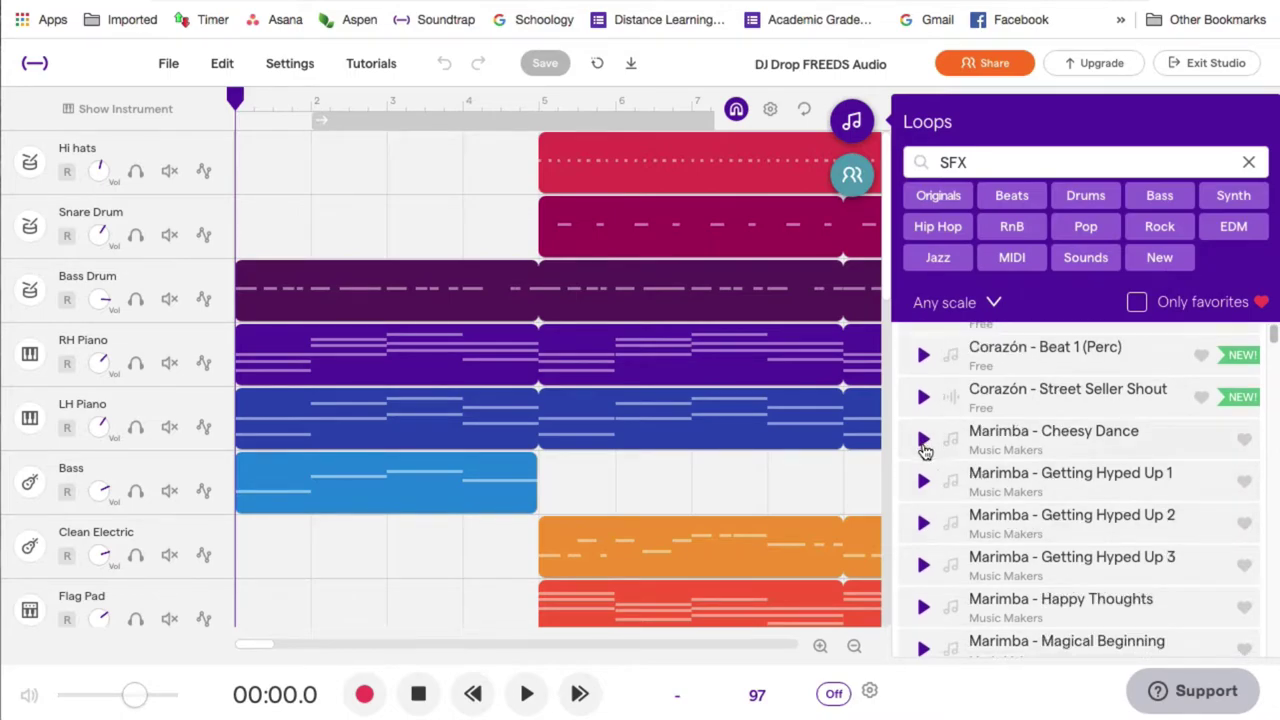
click(923, 440)
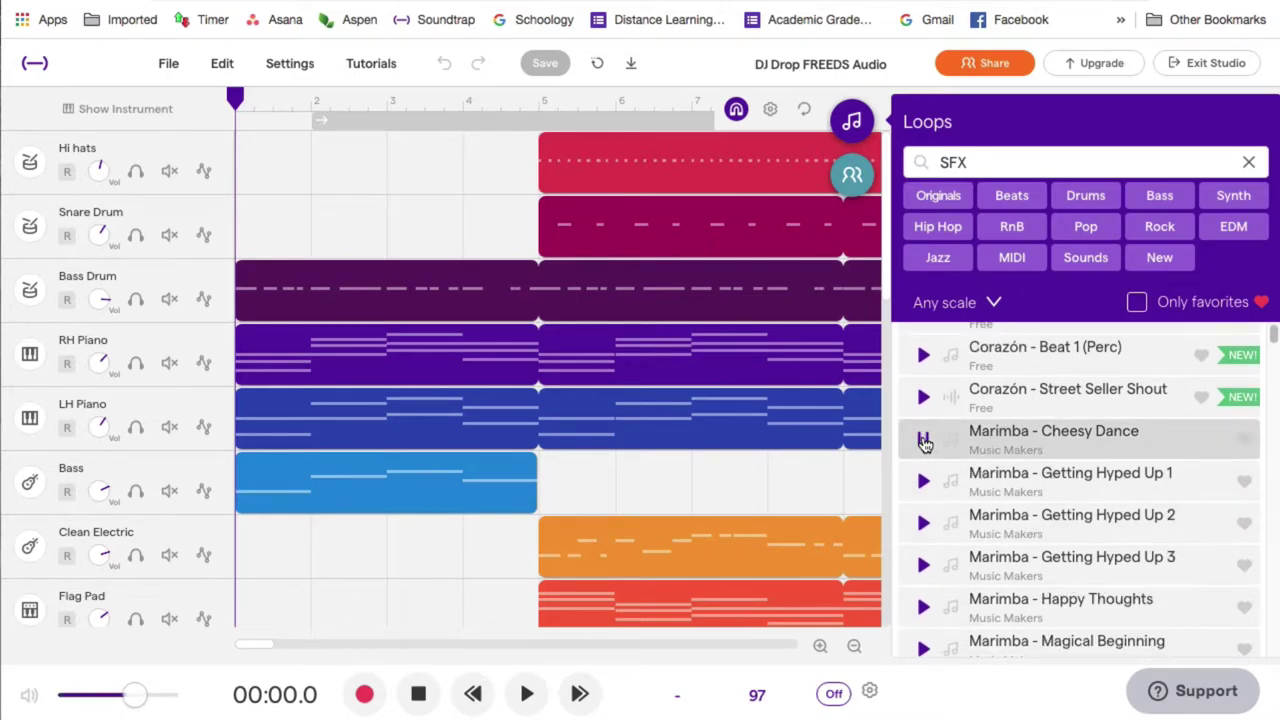
click(923, 440)
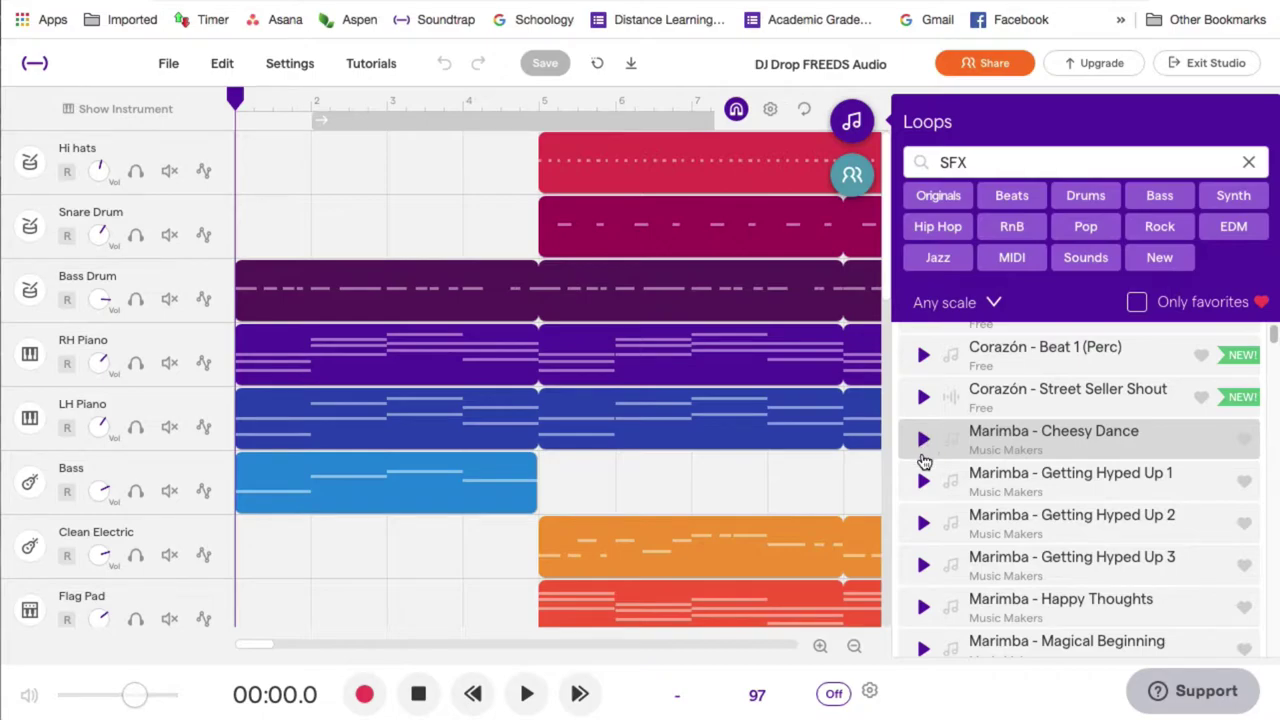
Scroll down the SFX results and preview Marimba - Mystery Vibes 3.
scroll(922, 530, down, 1)
scroll(925, 540, down, 1)
scroll(925, 540, down, 1)
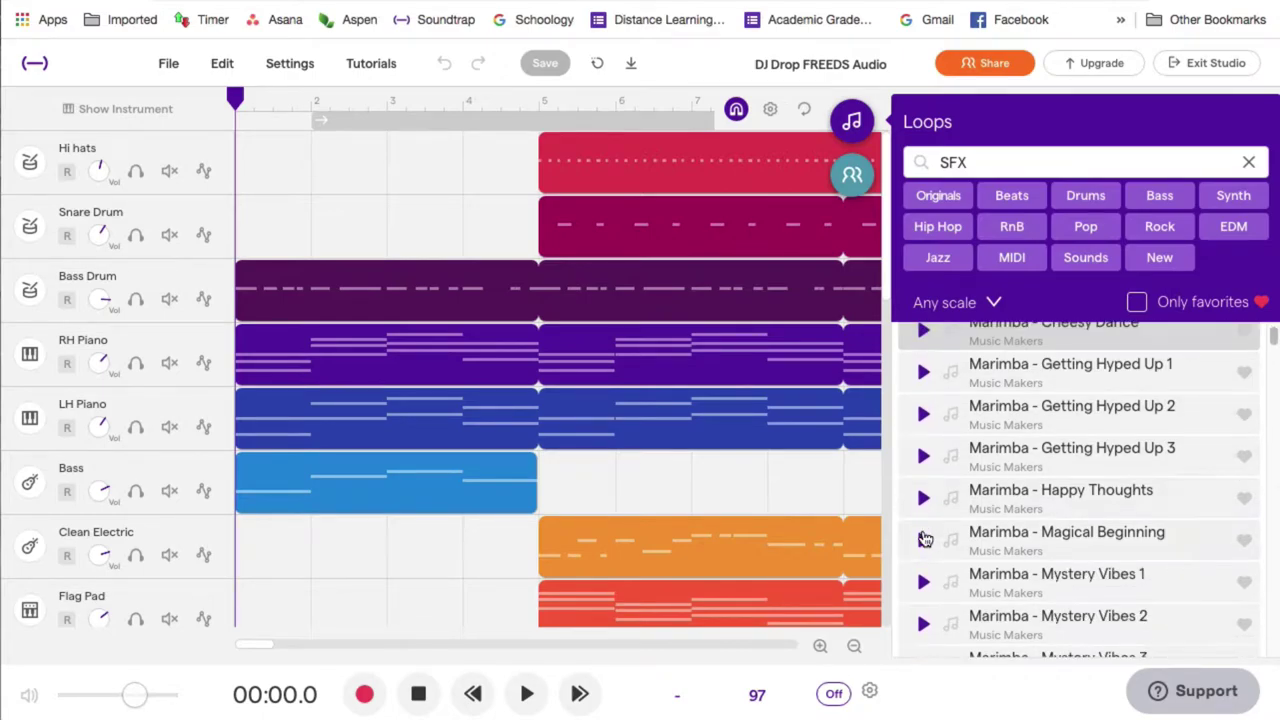
scroll(925, 540, down, 1)
scroll(925, 540, down, 2)
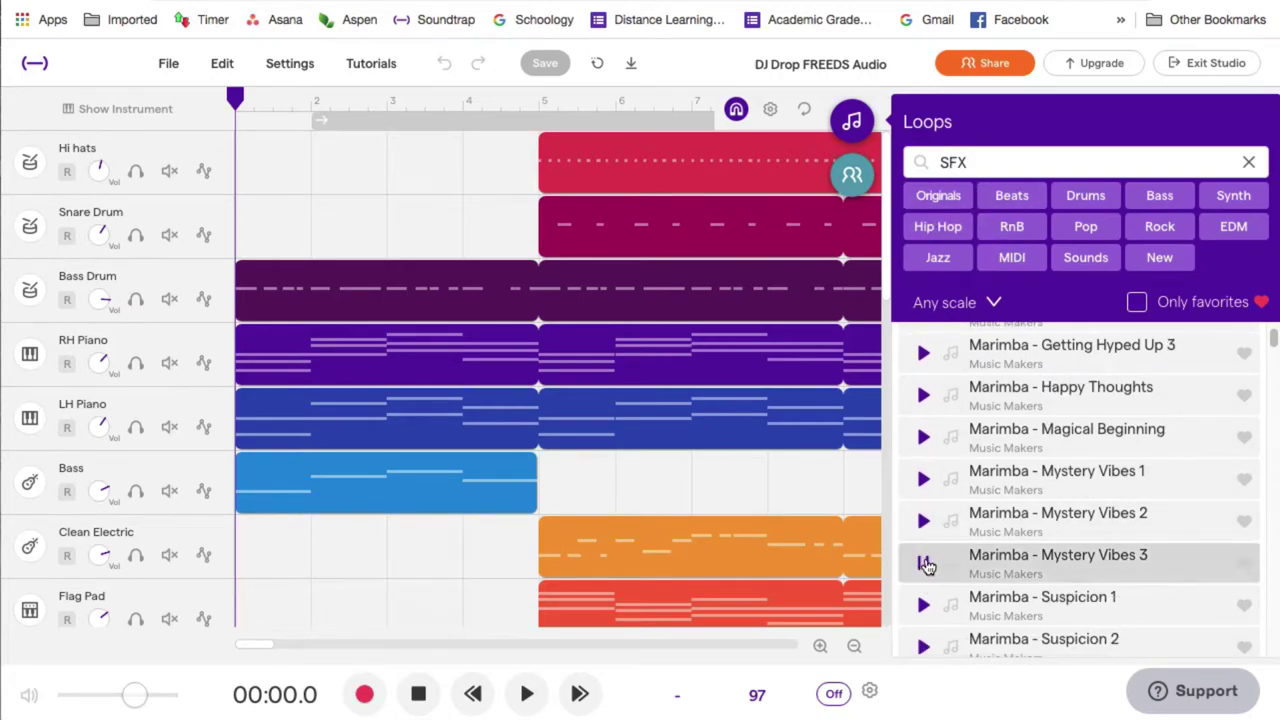
click(923, 562)
Audition SFX - 2 Long Night, then browse further down to the Anthem loops.
scroll(995, 517, down, 5)
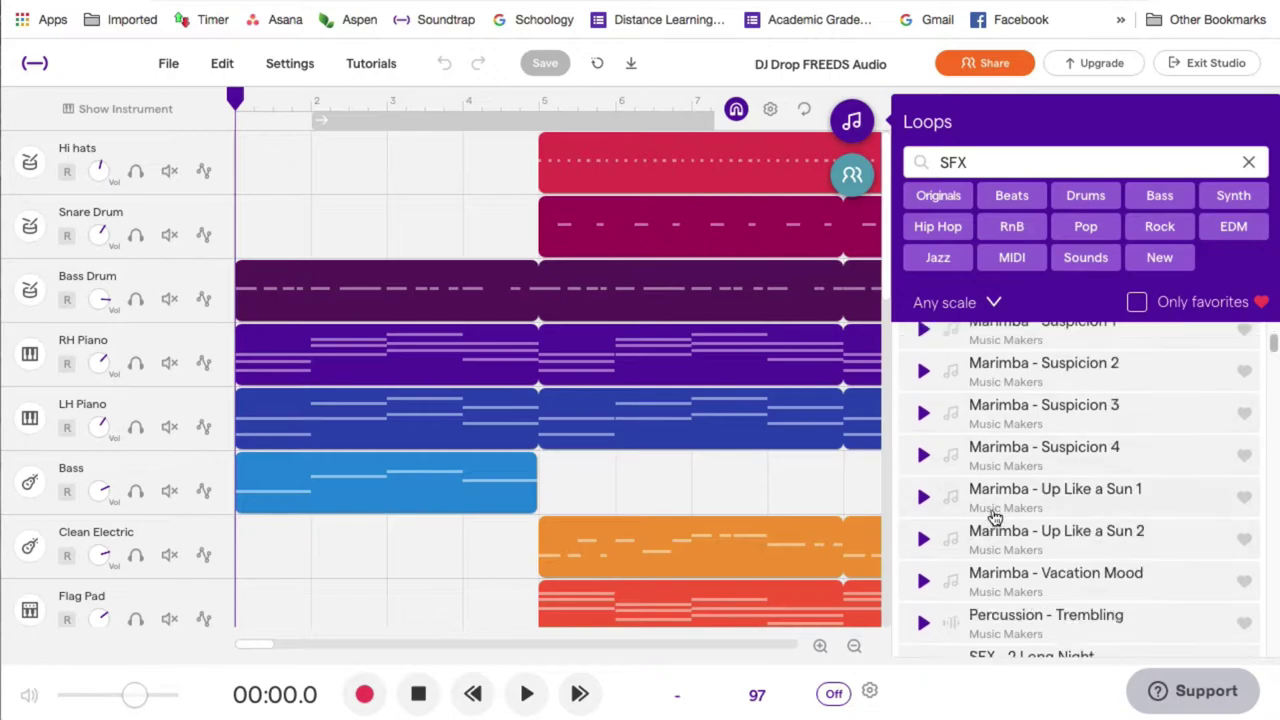
scroll(995, 517, down, 1)
scroll(995, 517, down, 2)
scroll(995, 517, down, 1)
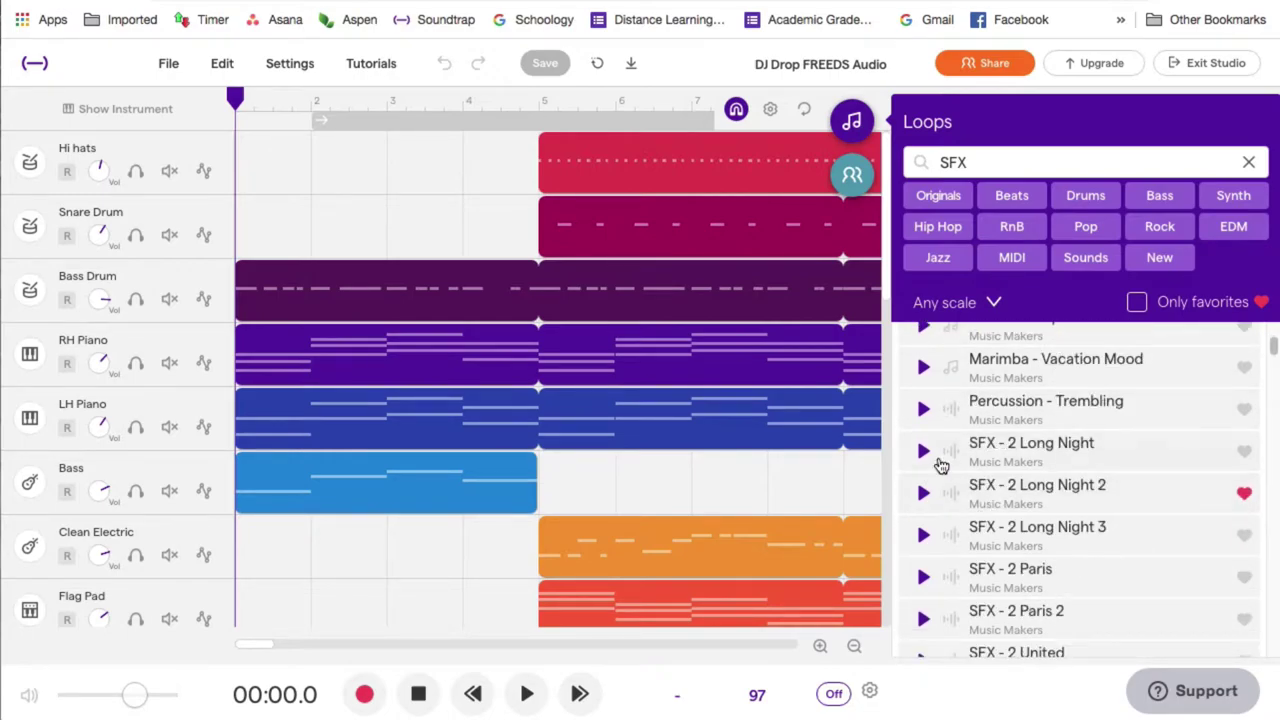
click(921, 455)
click(923, 455)
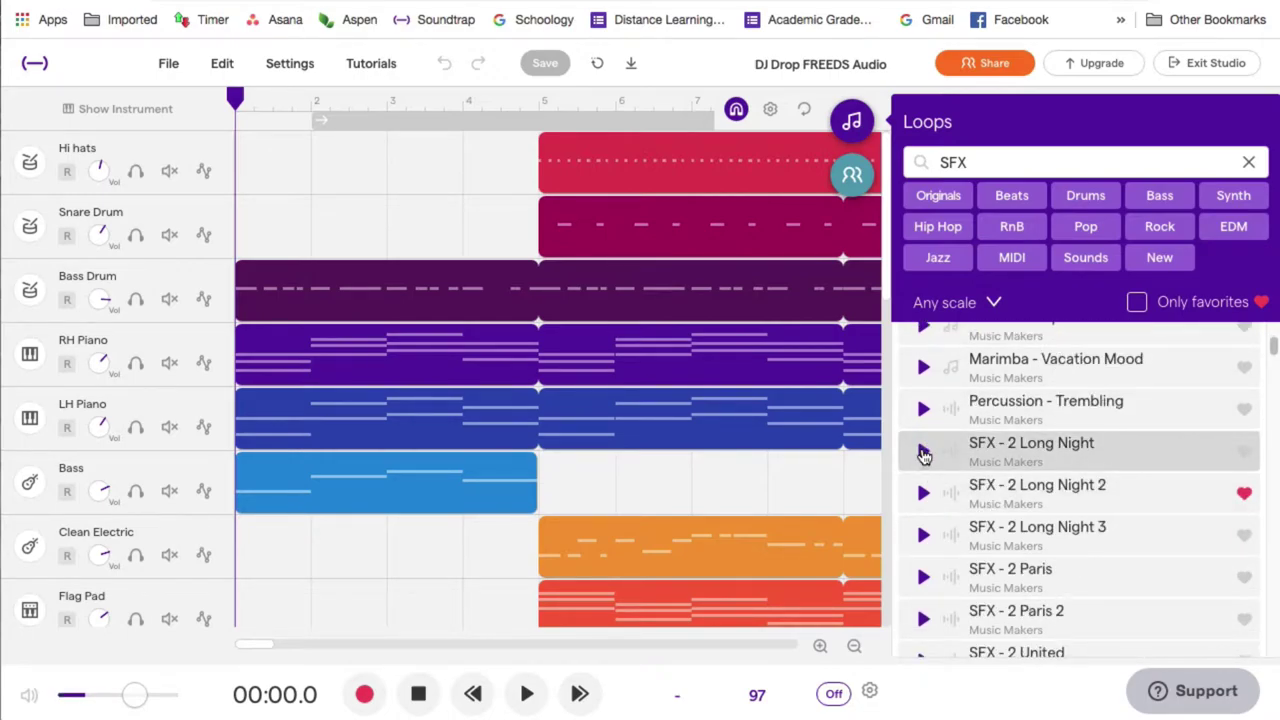
scroll(1150, 545, down, 3)
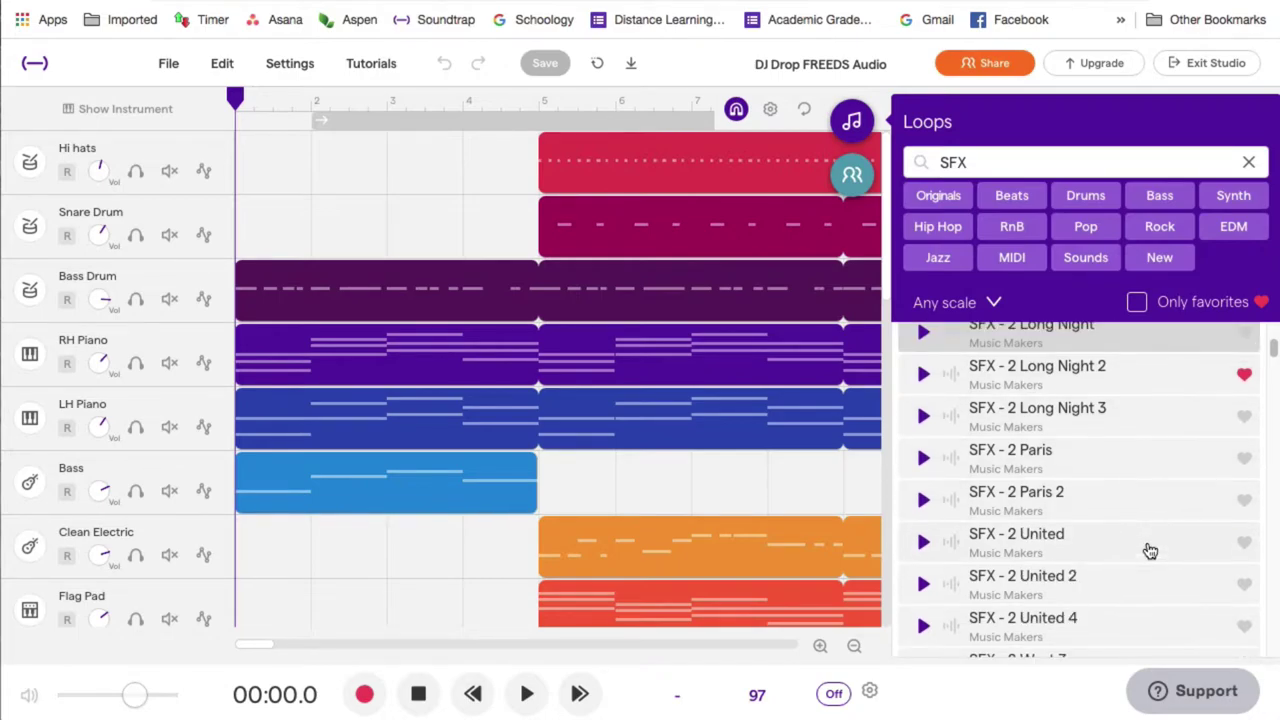
scroll(1128, 534, down, 3)
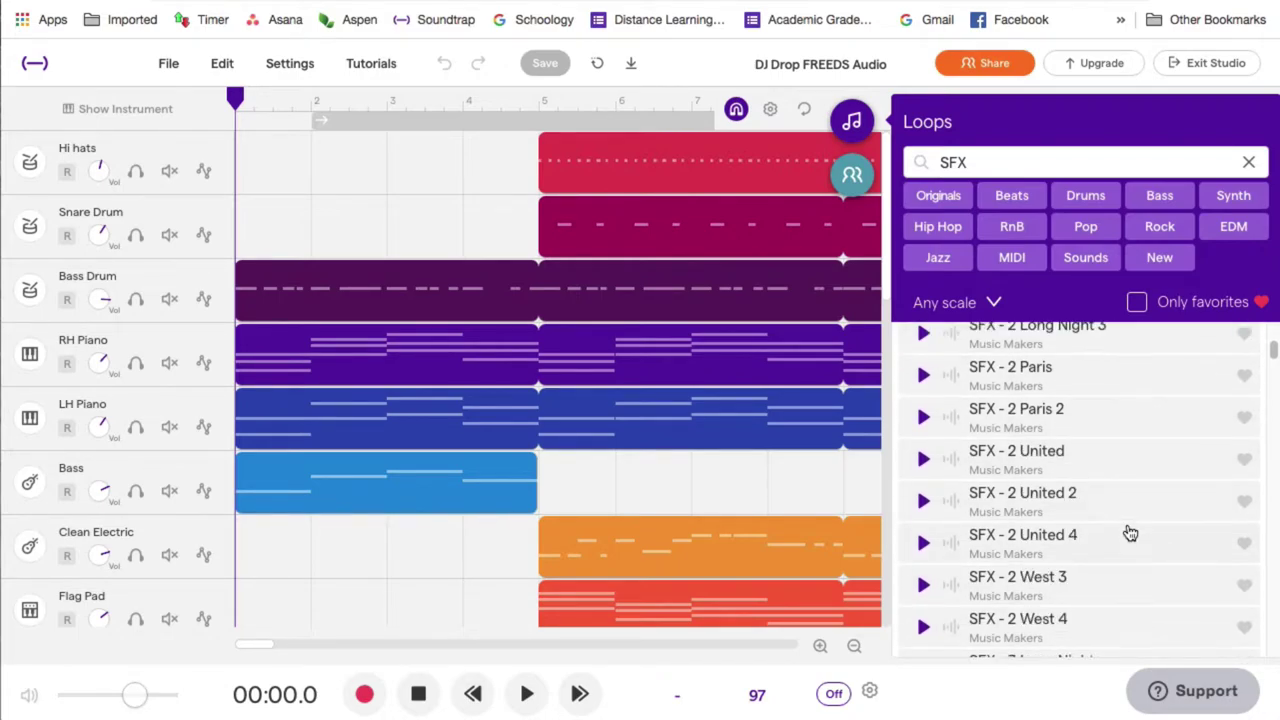
scroll(1128, 530, down, 3)
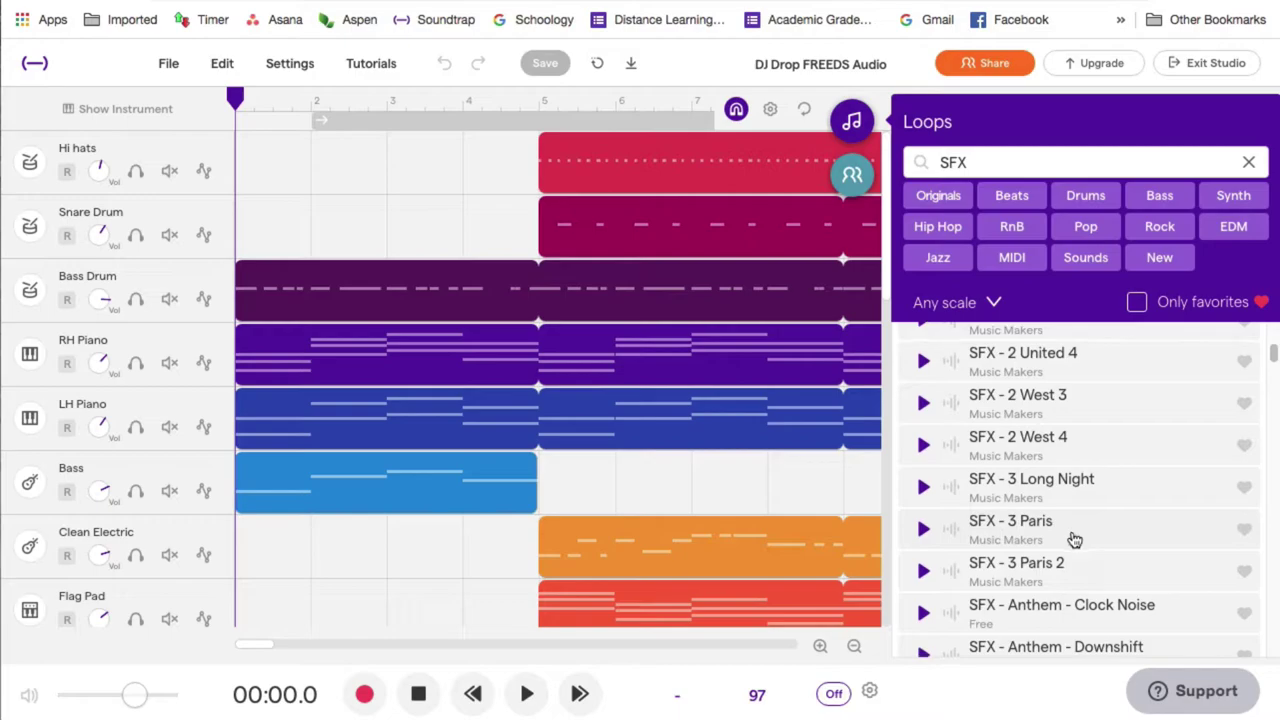
scroll(1072, 537, down, 2)
Change the loop search from SFX to 'vocals'.
click(997, 162)
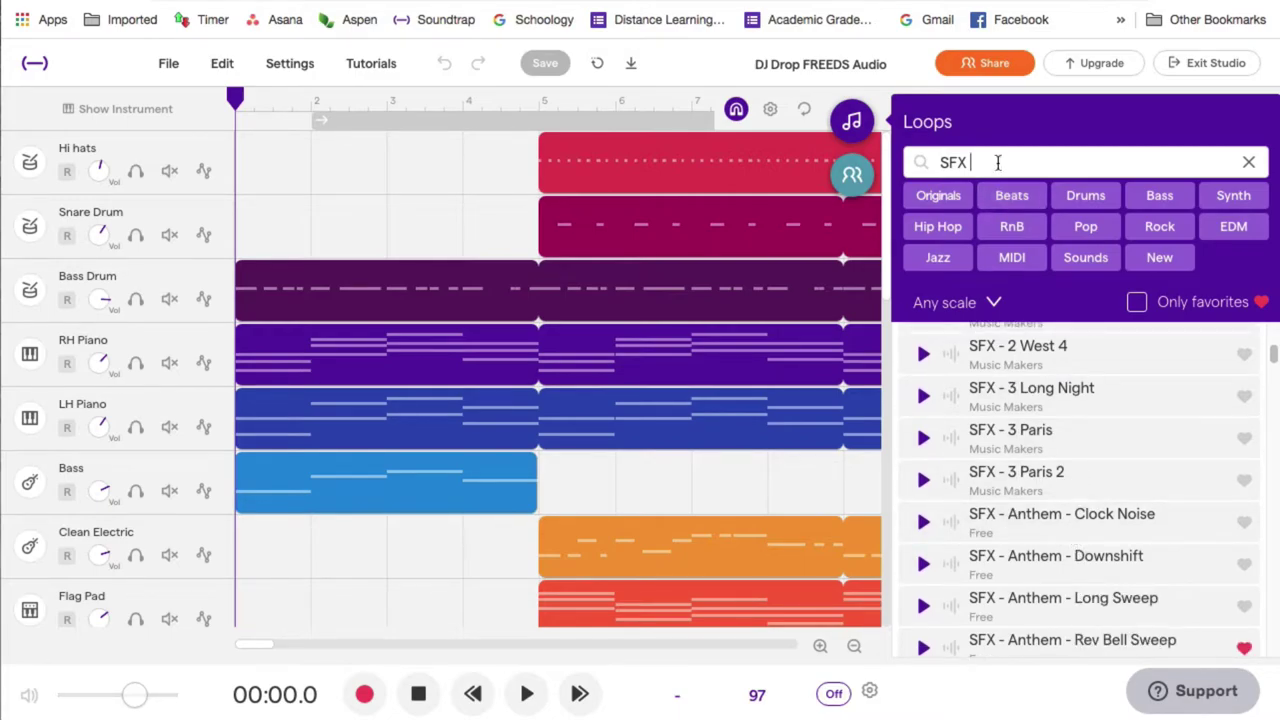
text(vocals)
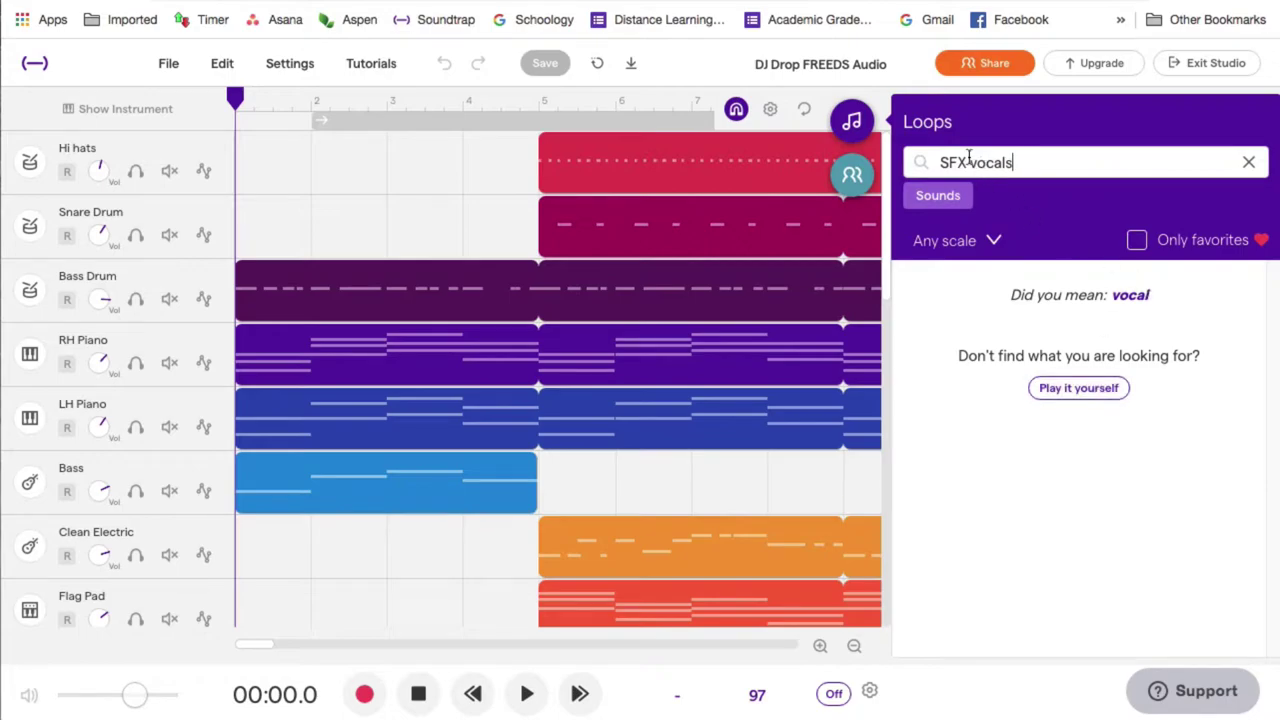
drag(968, 162, 940, 162)
key(BackSpace)
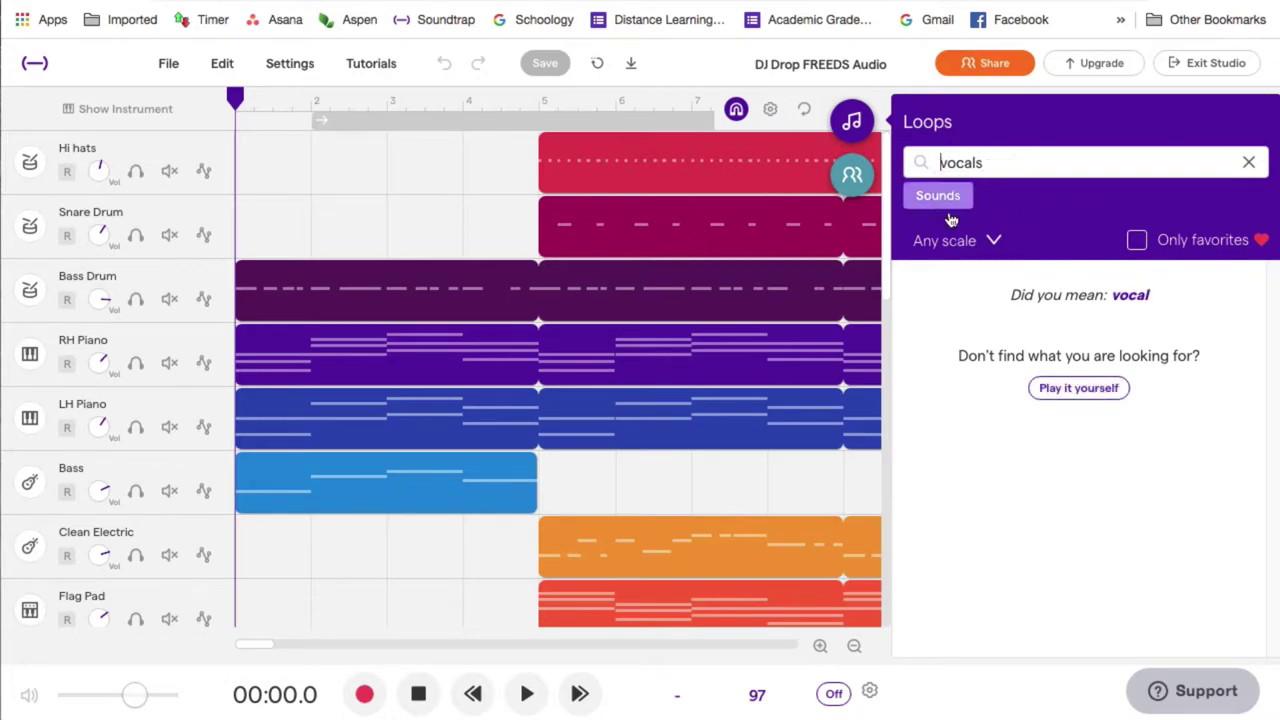
Audition the Vocal - Dumb 1 and Vocal - Dumb 11 loops, replaying each.
click(923, 286)
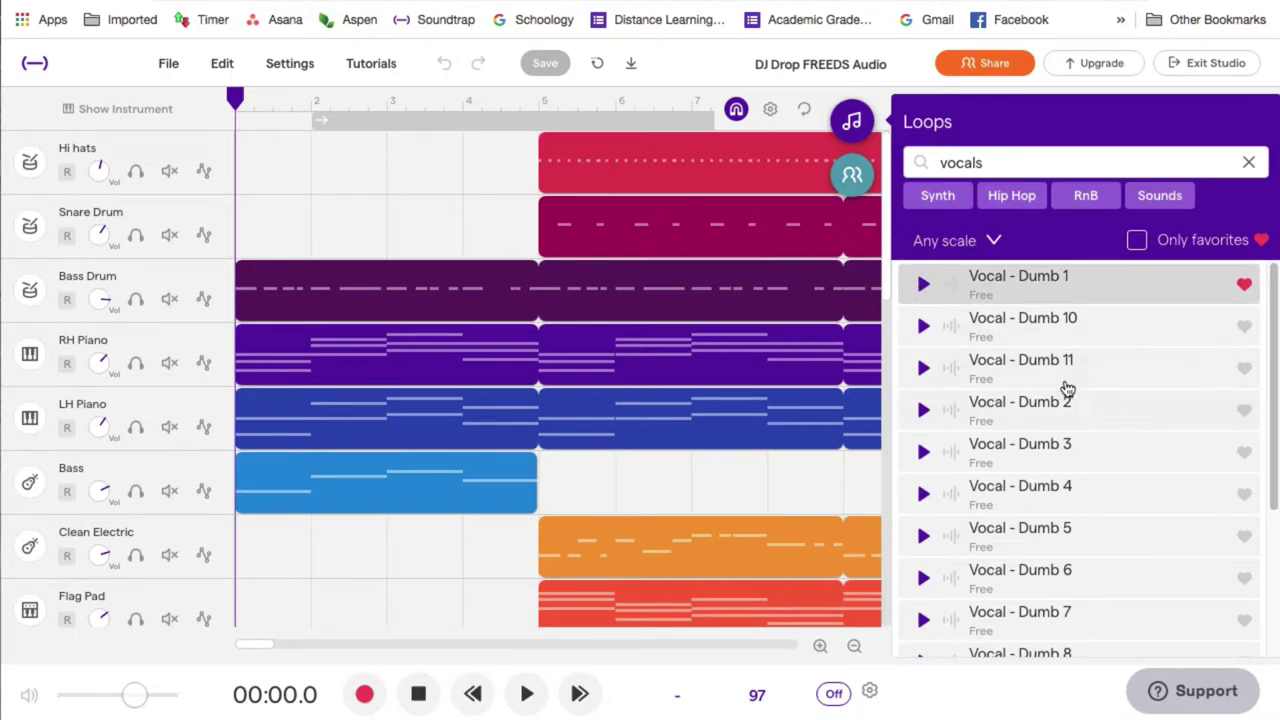
click(923, 368)
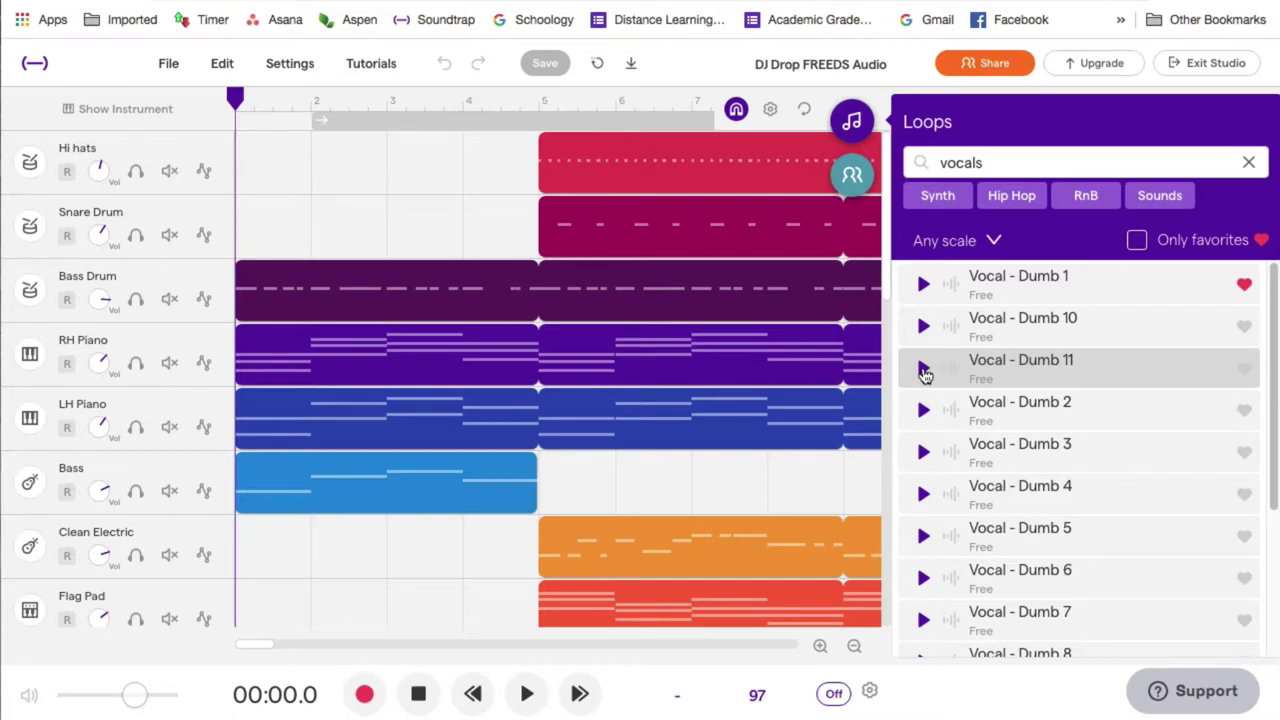
click(924, 370)
scroll(1034, 375, down, 2)
scroll(1036, 350, down, 1)
scroll(1000, 315, up, 3)
click(925, 285)
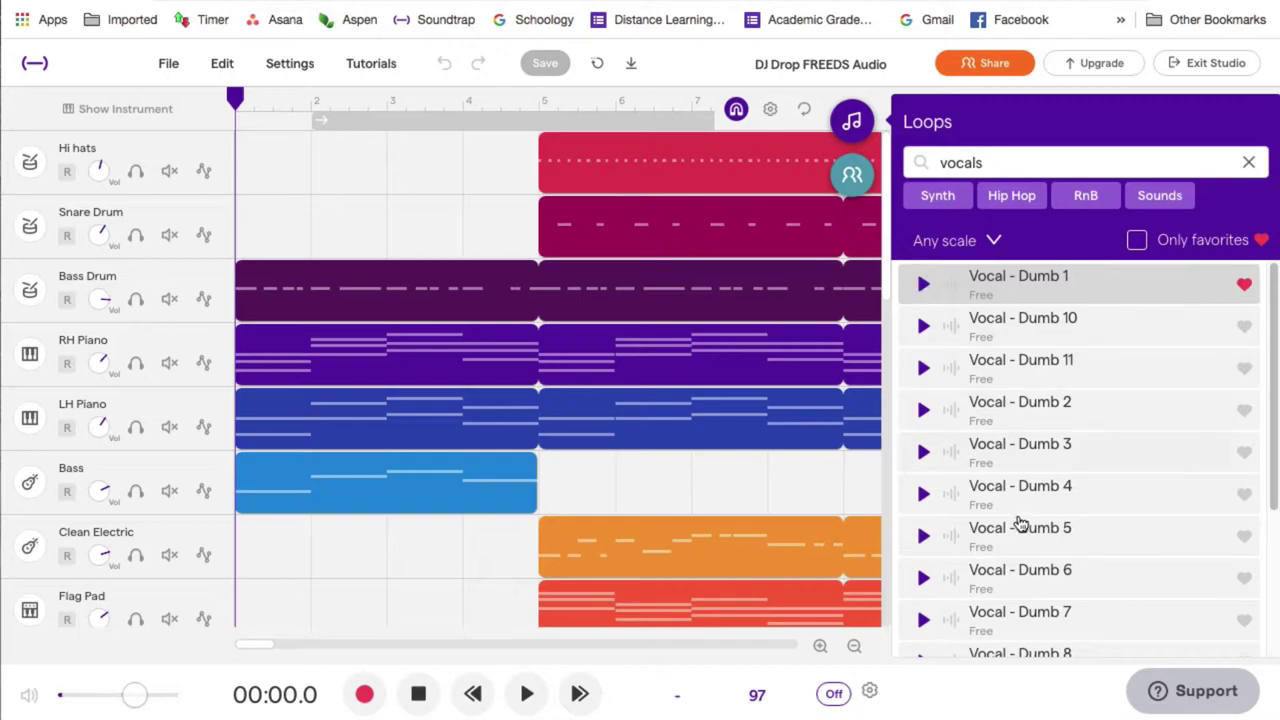
scroll(1020, 530, down, 3)
scroll(1020, 546, up, 3)
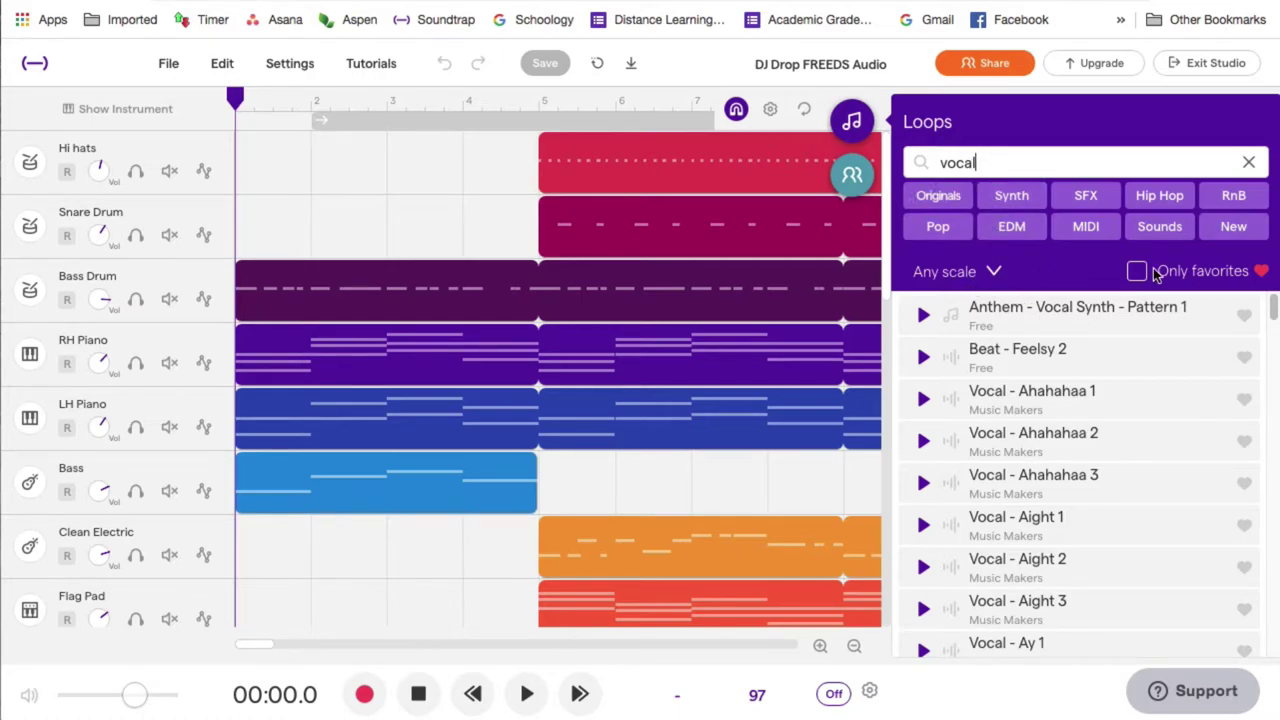
Clear the search, return to favourited loops, and put the playhead at bar 5.
click(1249, 162)
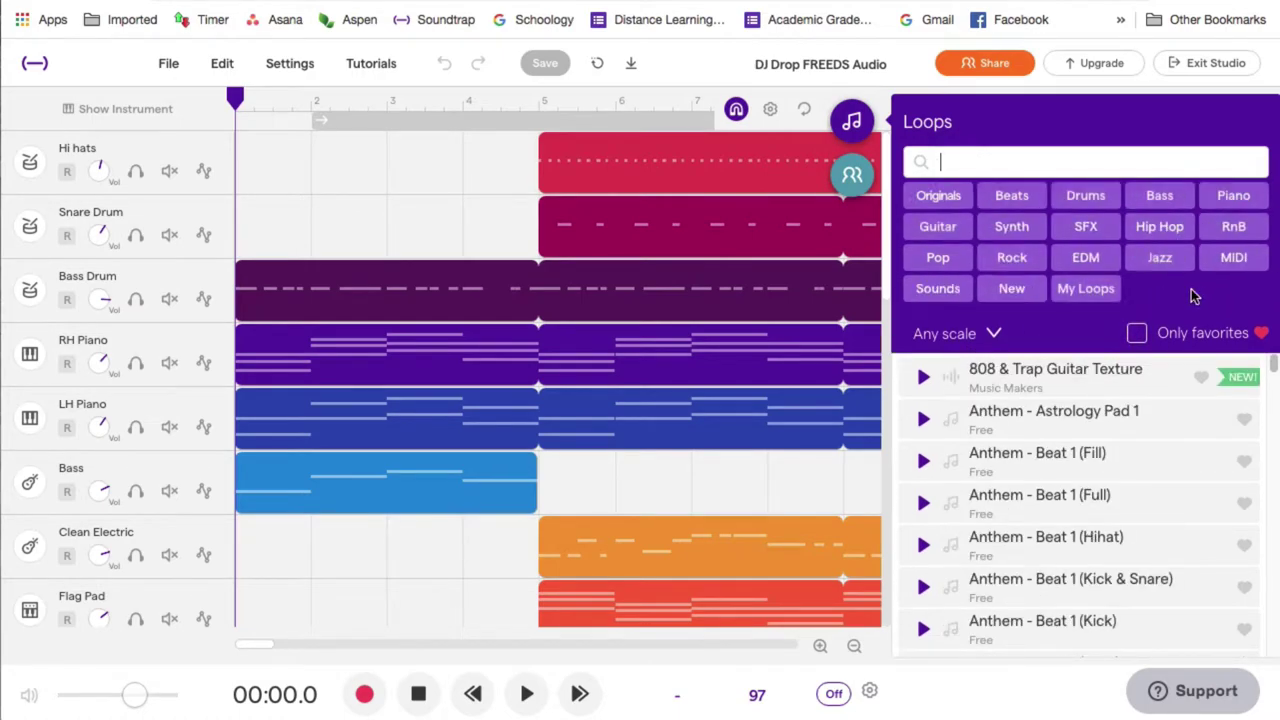
click(1137, 333)
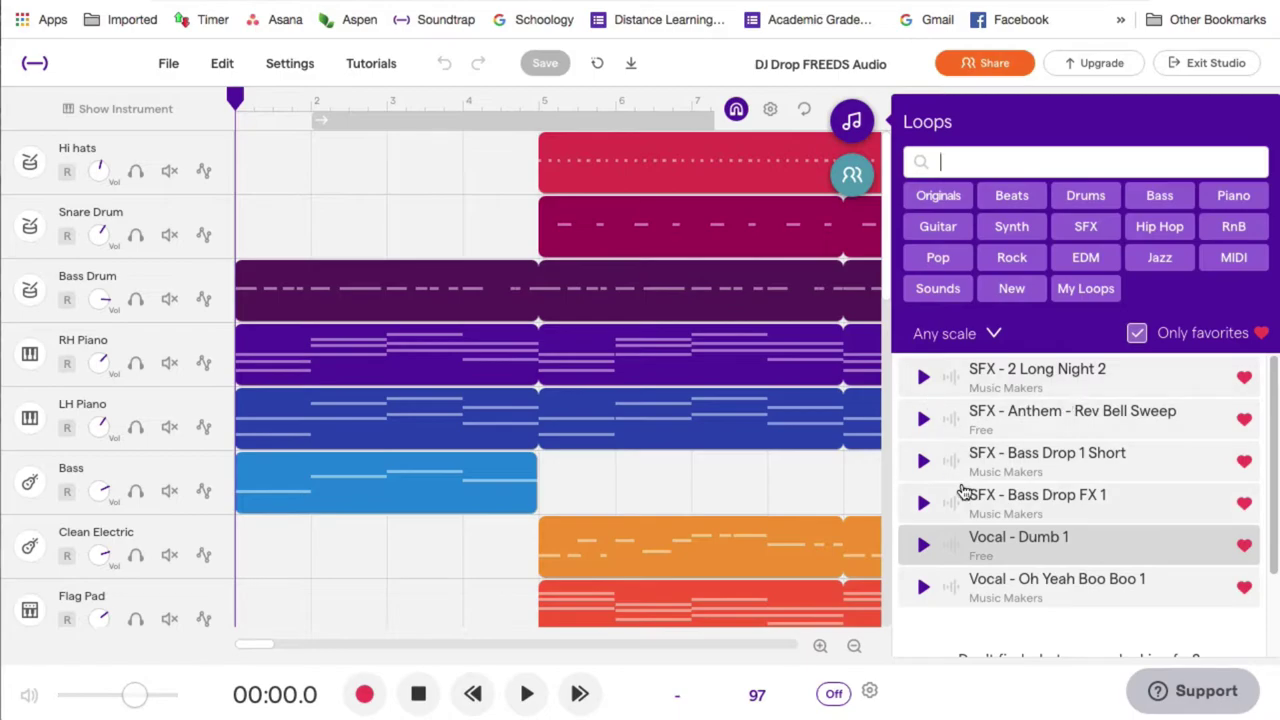
click(540, 100)
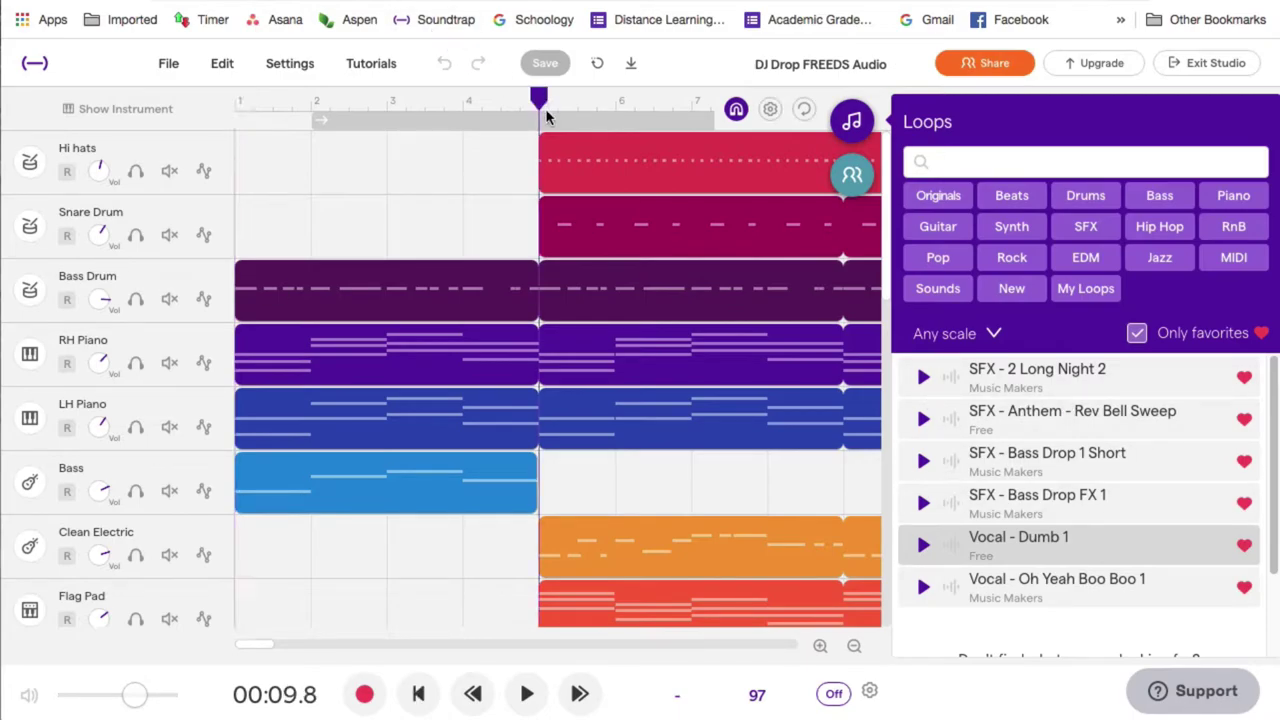
scroll(602, 540, down, 1)
scroll(602, 541, down, 5)
scroll(602, 552, down, 5)
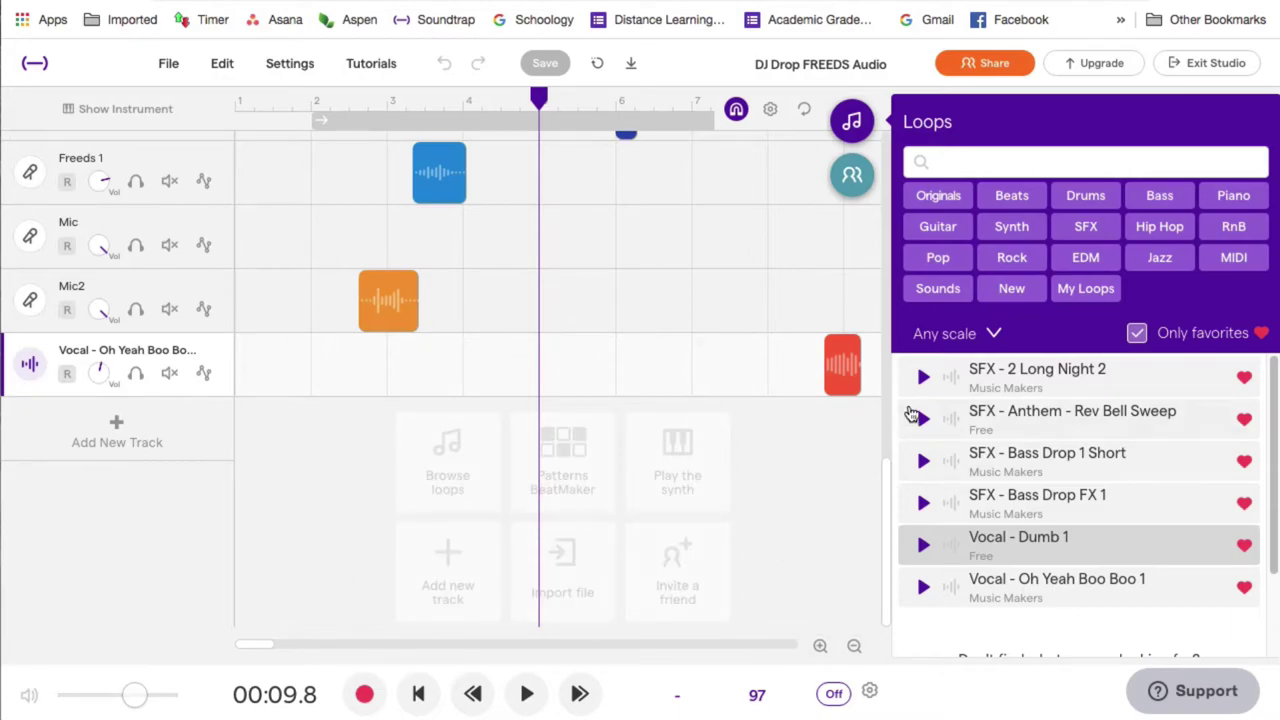
Audition bass drop loops, add SFX - Bass Drop 1 Short at bar 5, and save.
click(924, 504)
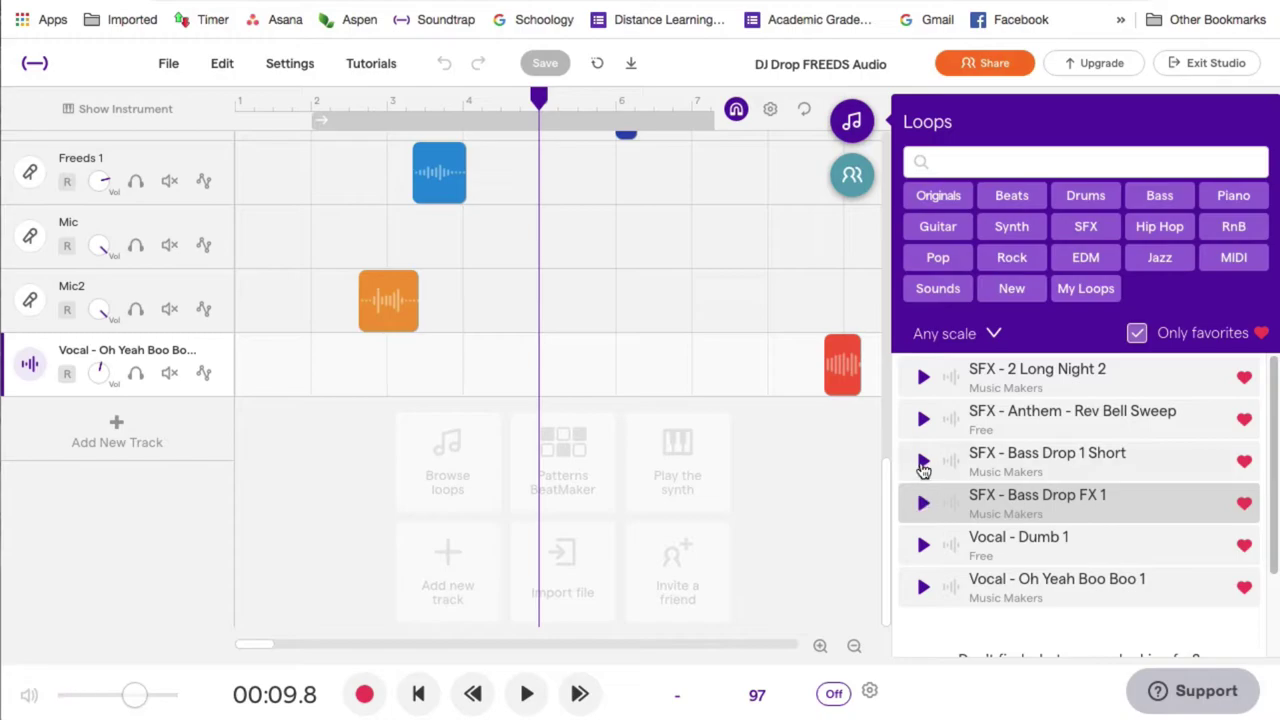
click(923, 462)
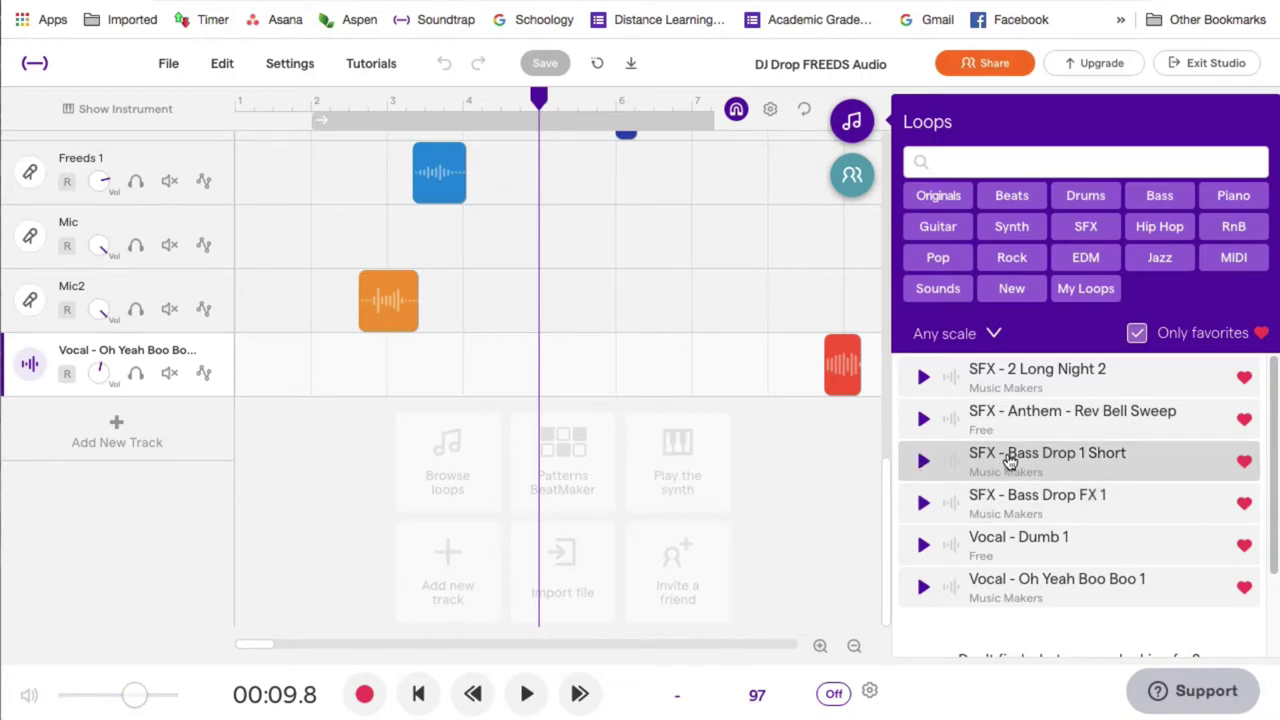
drag(1009, 460, 549, 466)
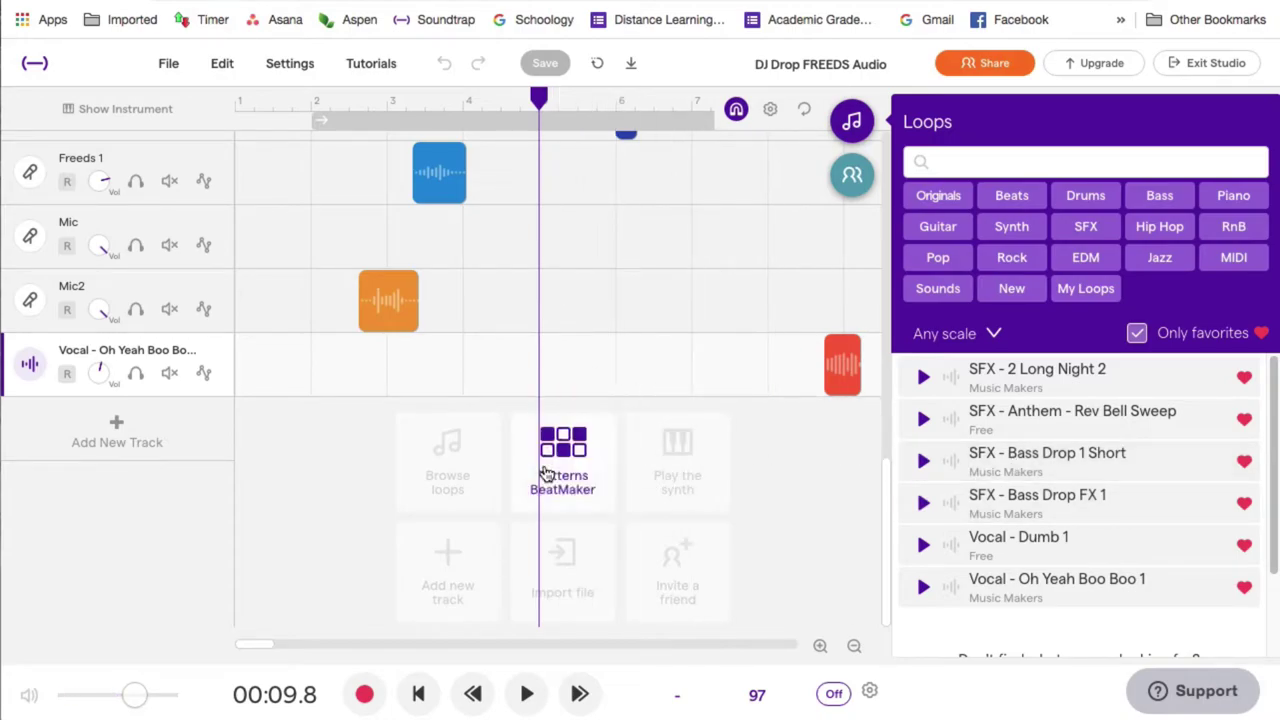
click(556, 68)
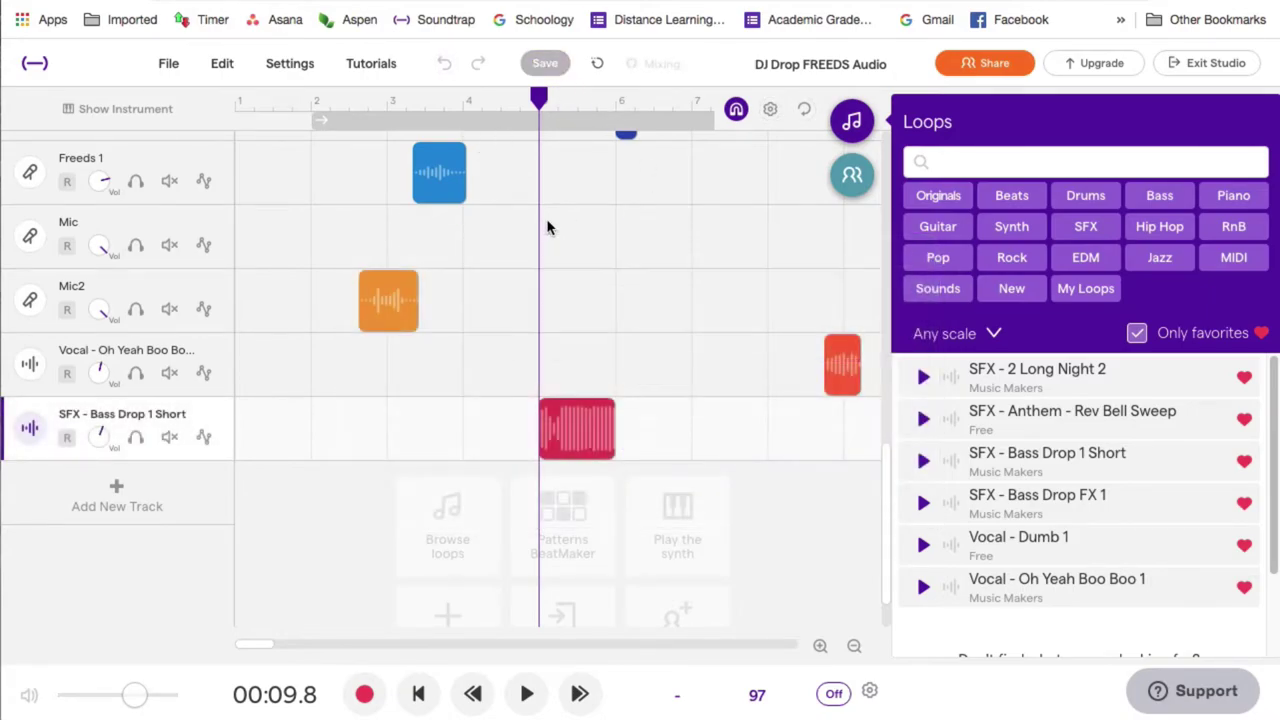
Move the playhead back to bar 2 and look over the tracks.
scroll(655, 297, up, 1)
scroll(652, 320, up, 5)
scroll(650, 300, up, 1)
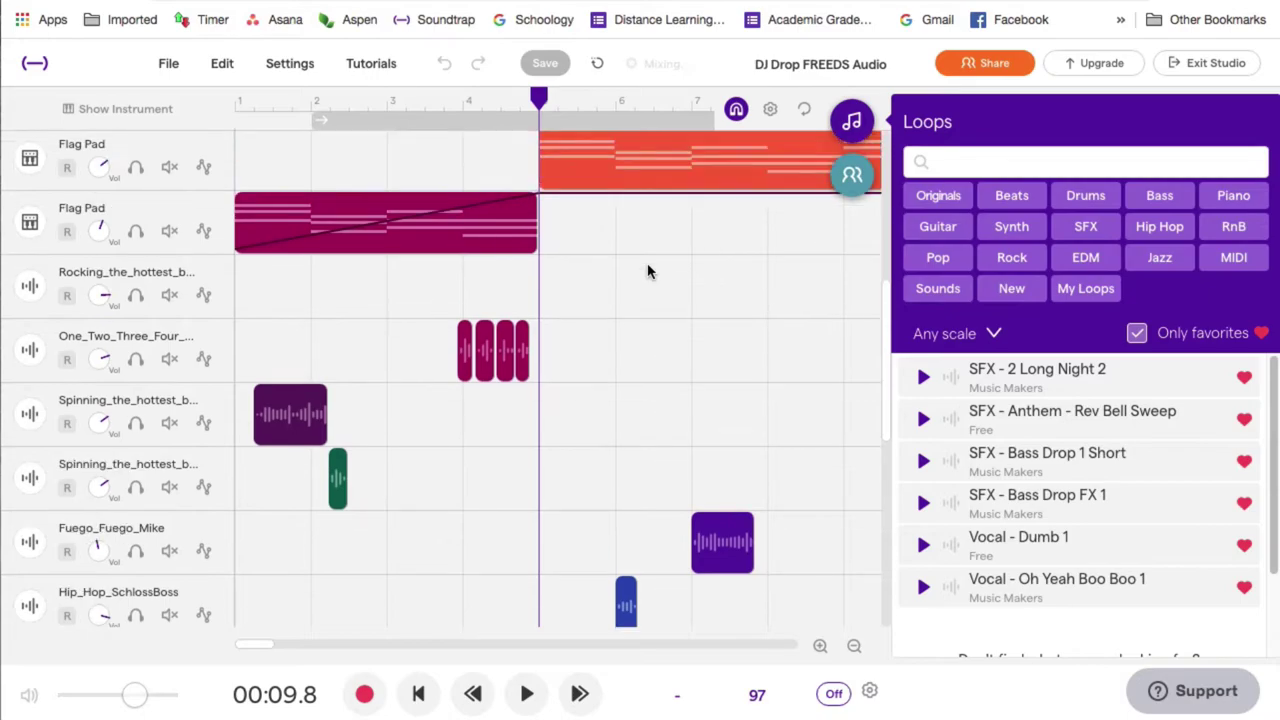
click(319, 107)
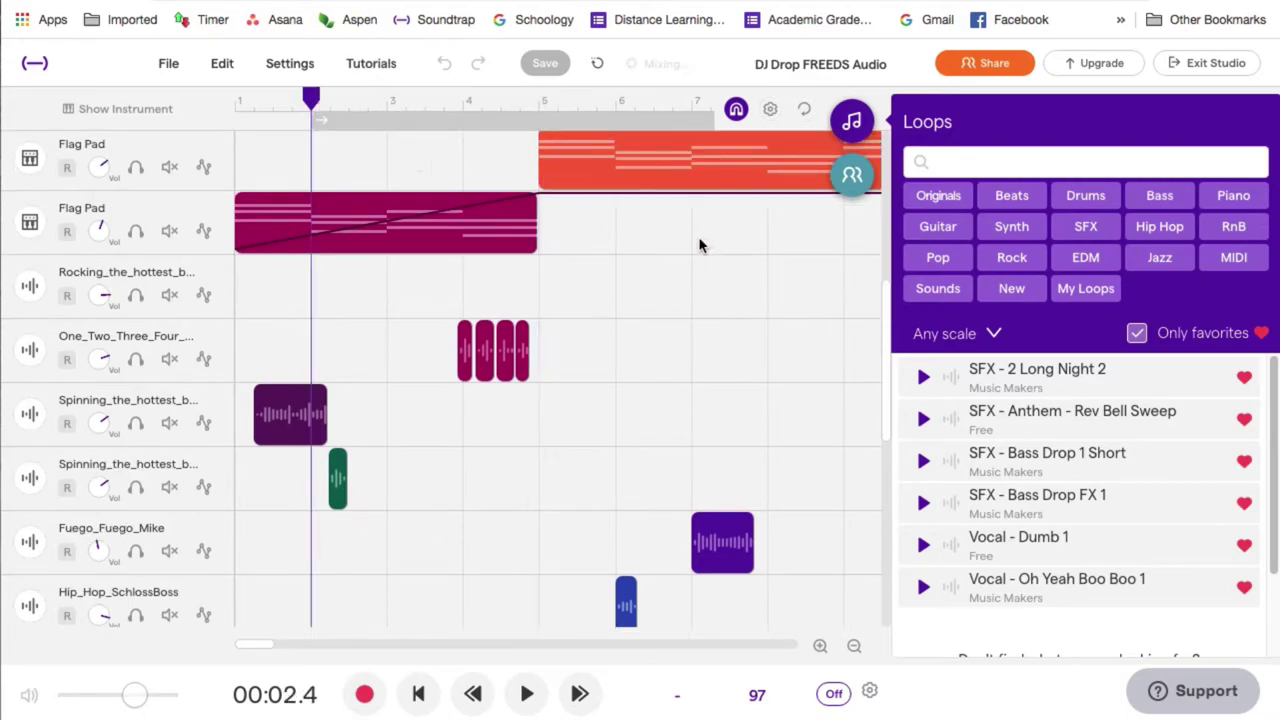
scroll(719, 303, down, 3)
scroll(700, 320, down, 4)
scroll(595, 292, up, 4)
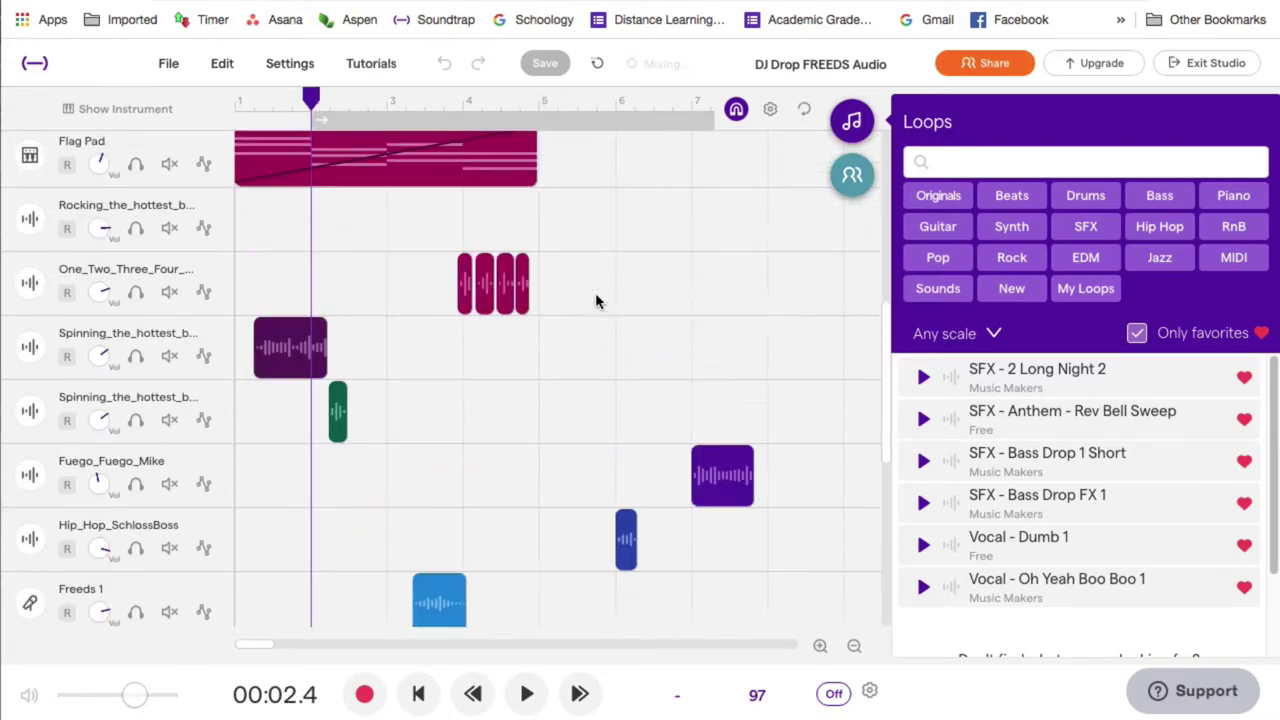
scroll(600, 294, up, 4)
scroll(608, 297, down, 5)
scroll(600, 250, down, 2)
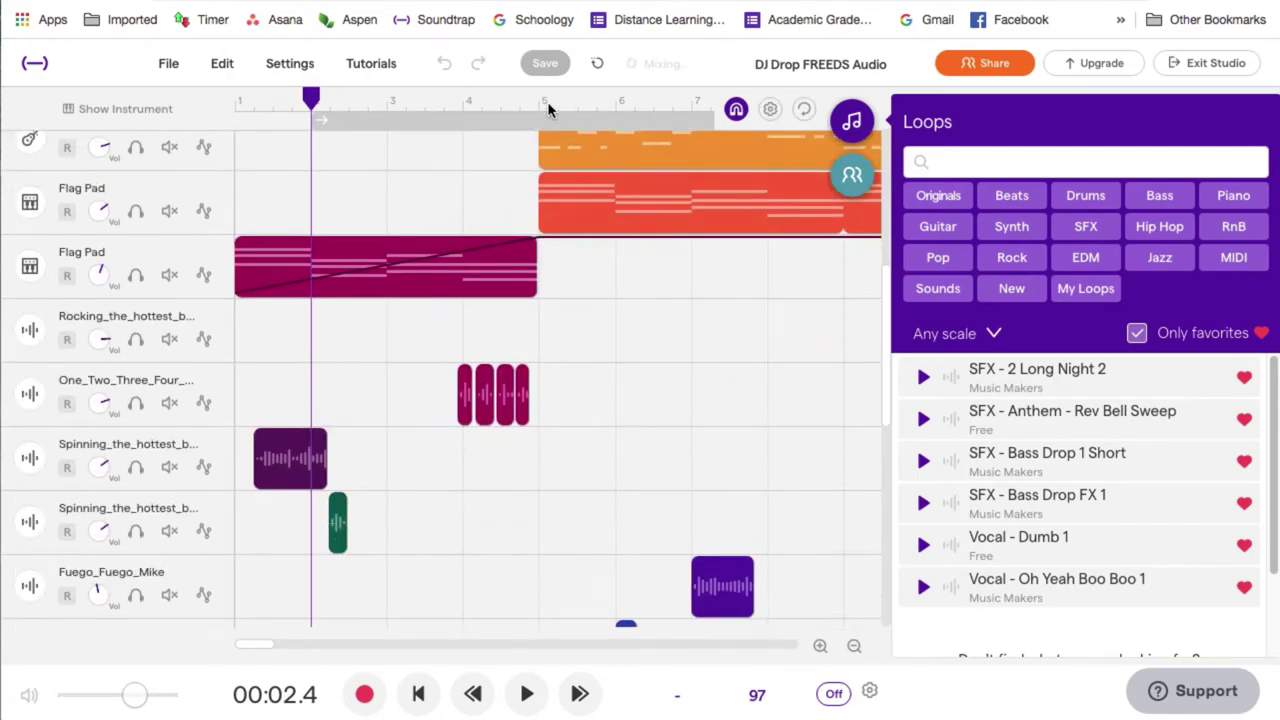
scroll(646, 349, down, 1)
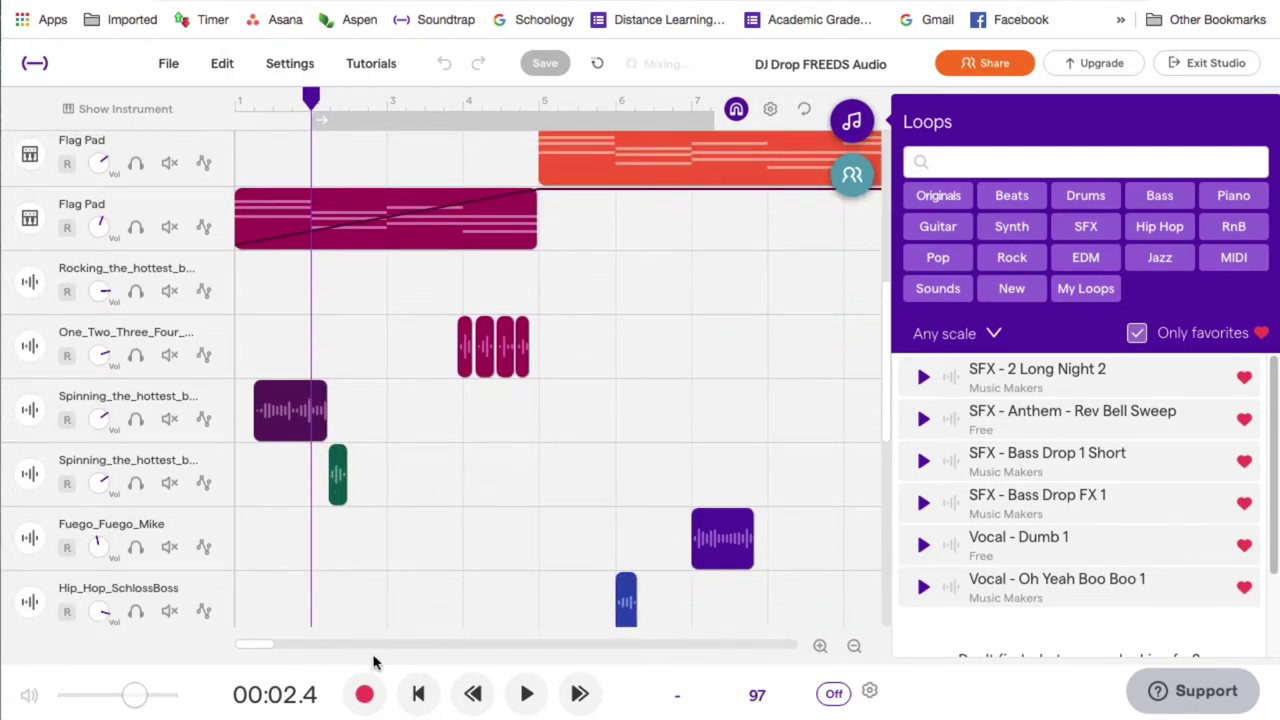
Play the arrangement from bar 2, following it past the bass drop clip.
click(527, 693)
scroll(646, 374, down, 1)
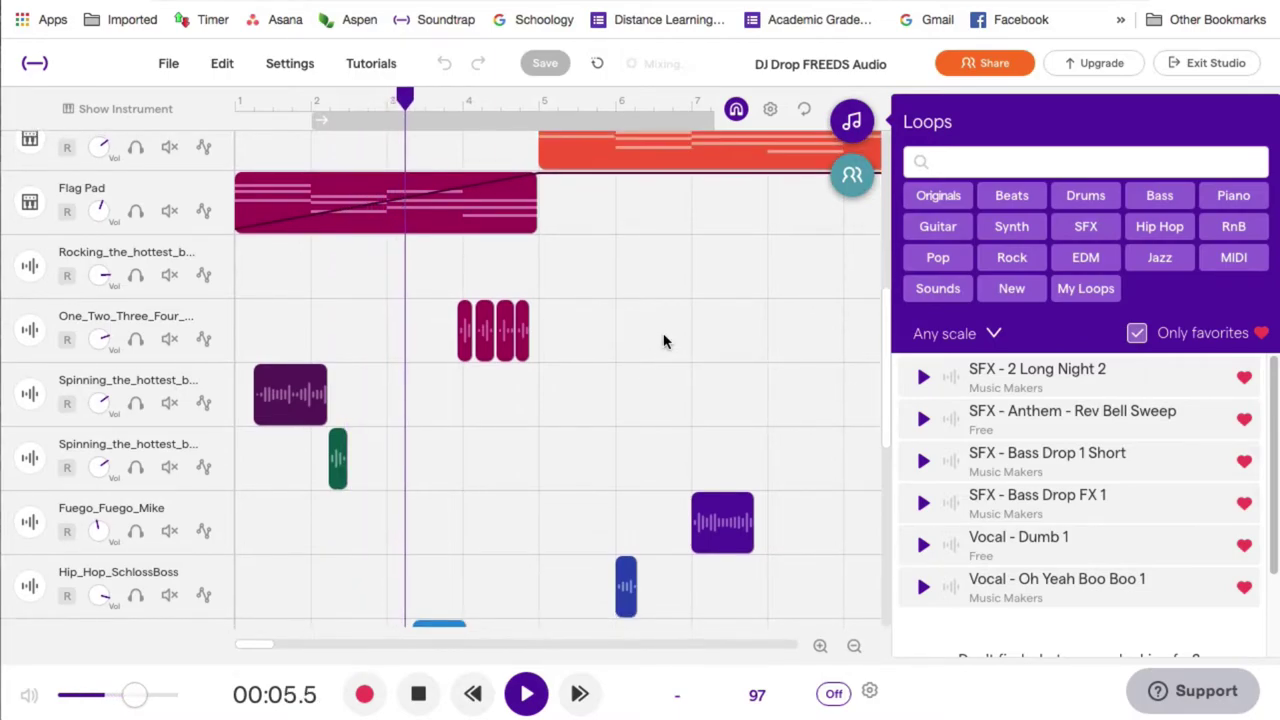
scroll(663, 341, down, 2)
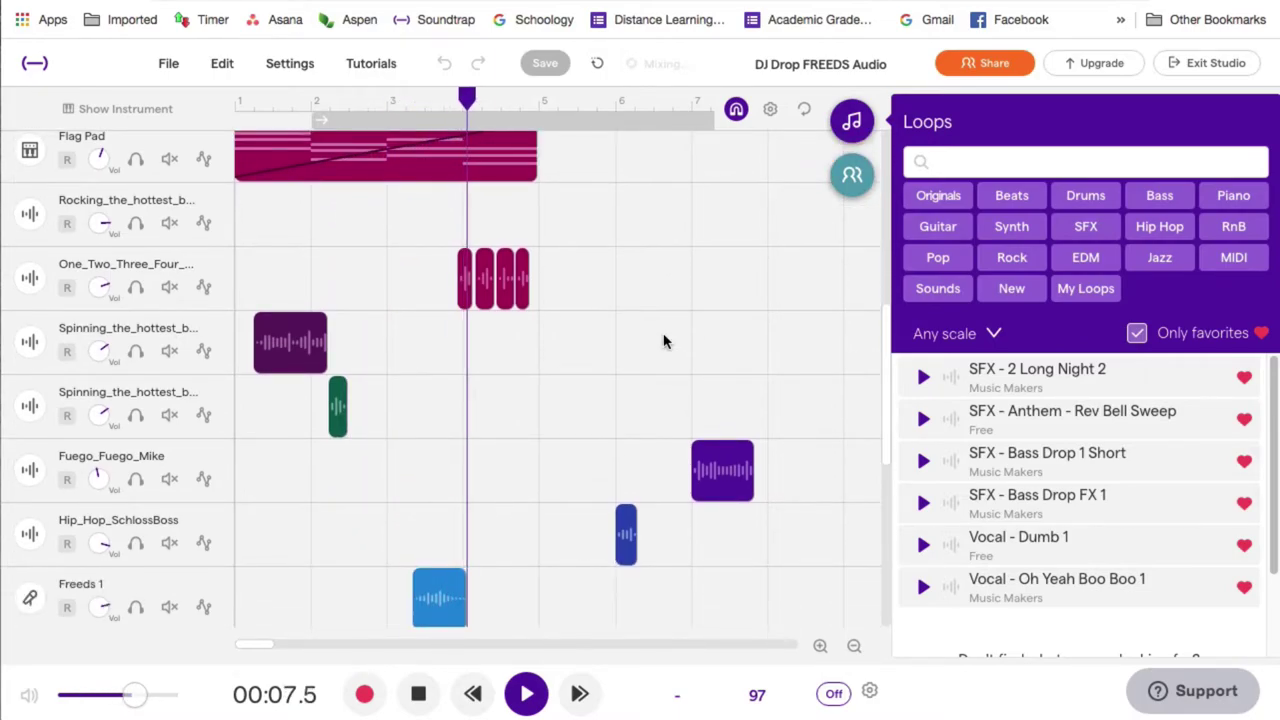
scroll(665, 343, down, 4)
scroll(666, 345, down, 4)
scroll(665, 345, down, 1)
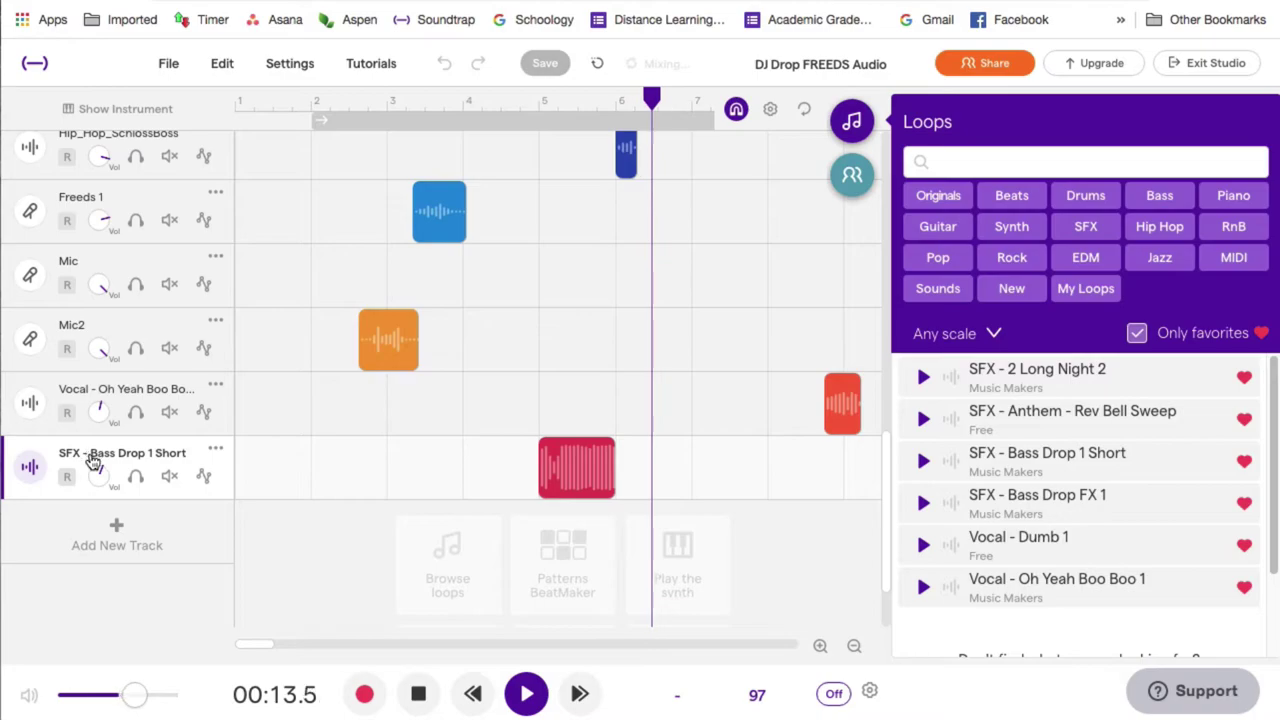
Stop playback, set the Bass Drop 1 Short track's Vol knob level, and save.
click(426, 704)
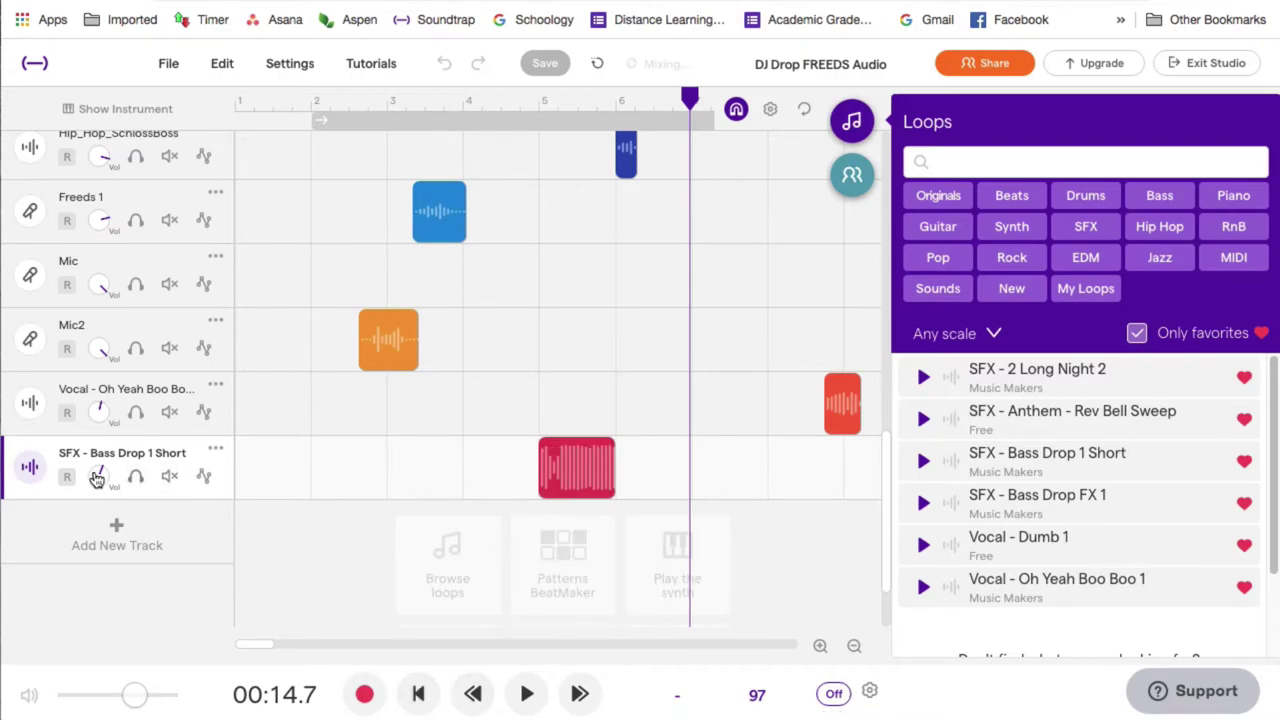
drag(100, 477, 86, 355)
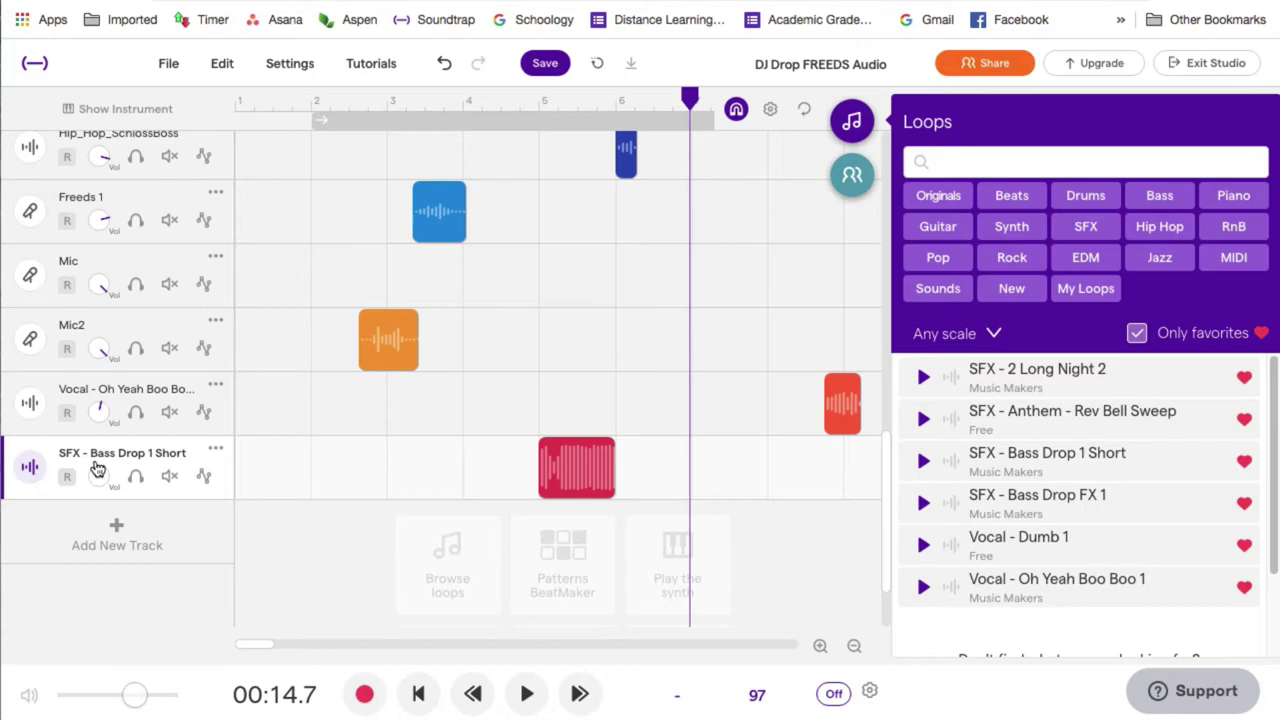
drag(97, 470, 107, 489)
drag(98, 465, 115, 495)
click(545, 63)
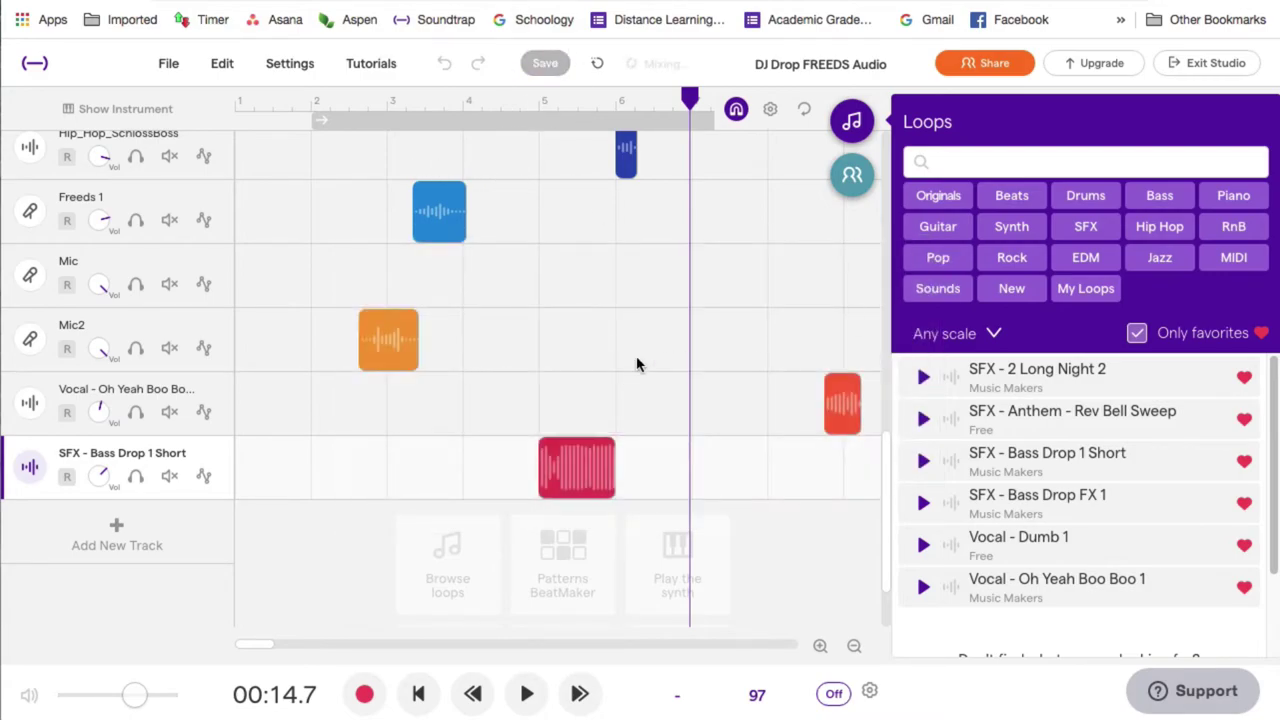
scroll(648, 337, down, 1)
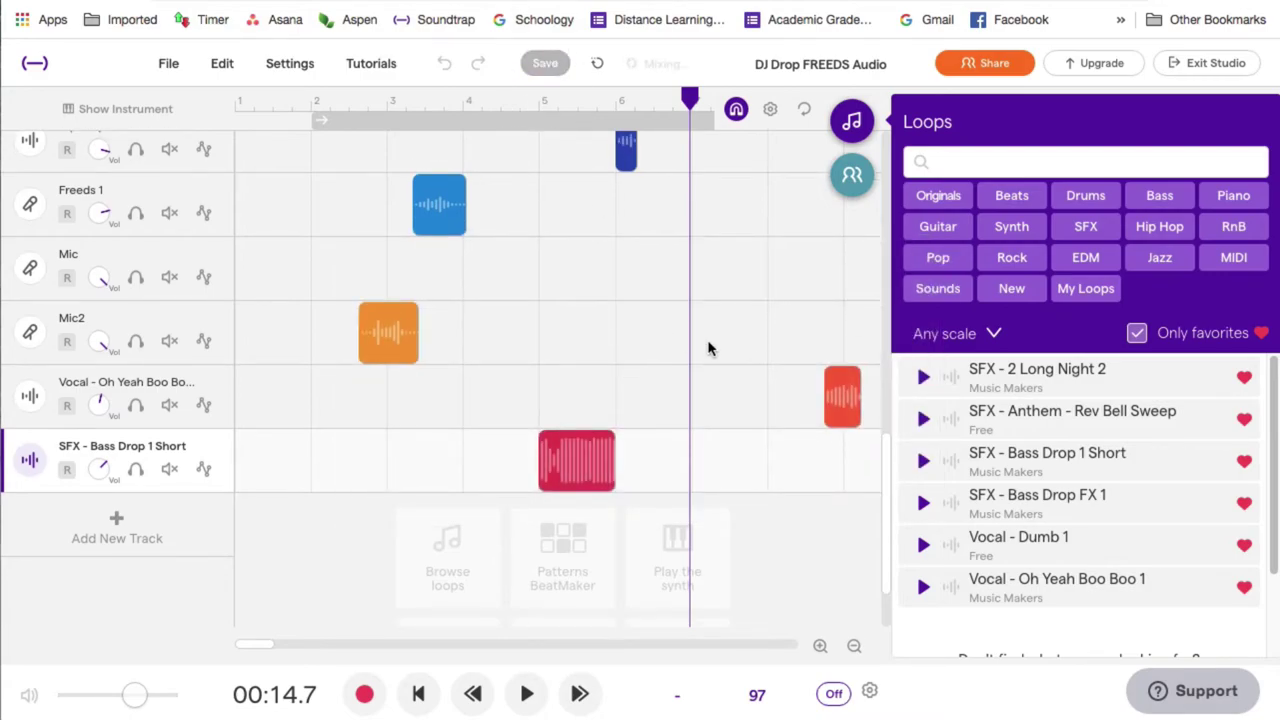
Audition SFX - 2 Long Night 2 and drop it onto the timeline as a new track.
click(923, 378)
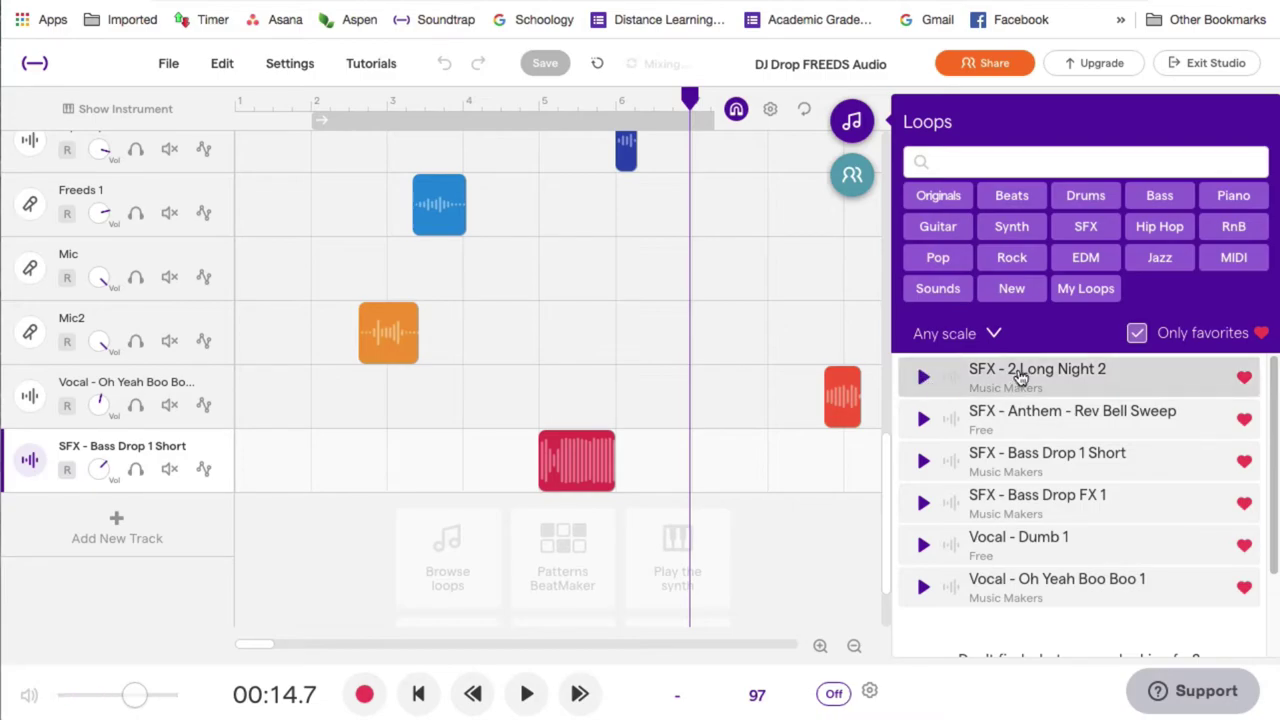
drag(1018, 375, 466, 545)
click(608, 513)
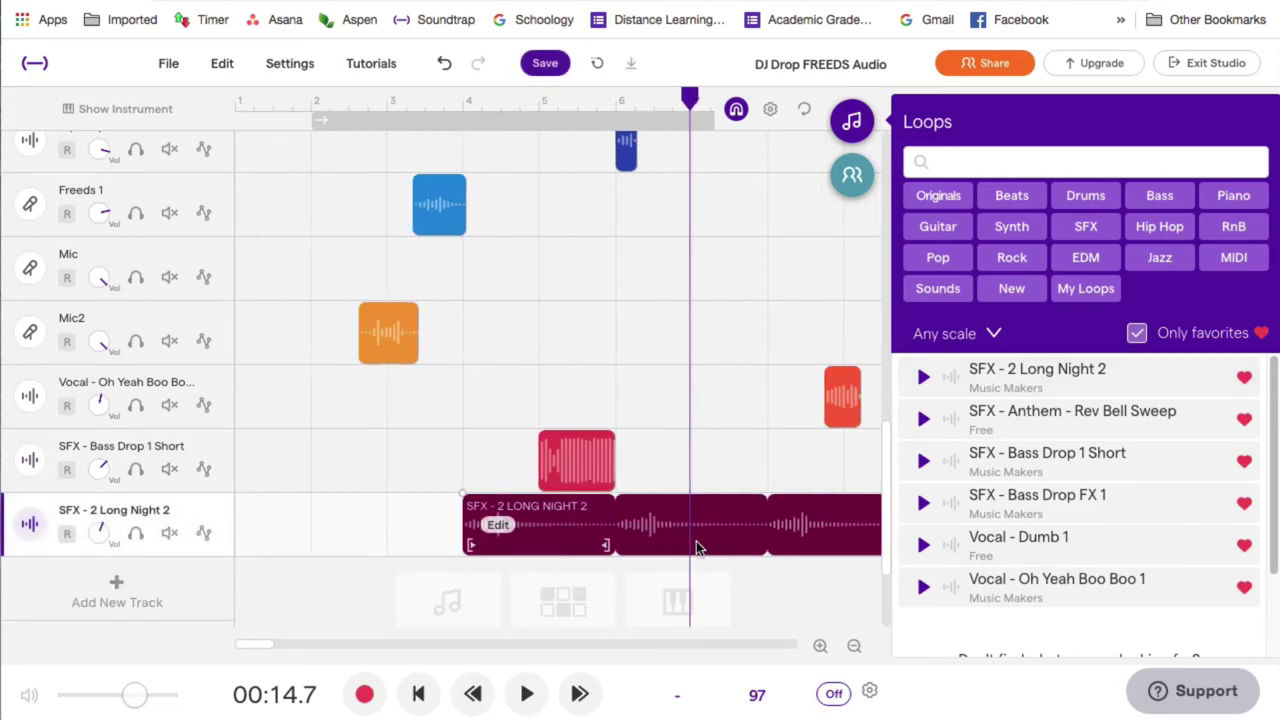
scroll(690, 540, right, 10)
scroll(690, 540, left, 5)
drag(640, 540, 201, 530)
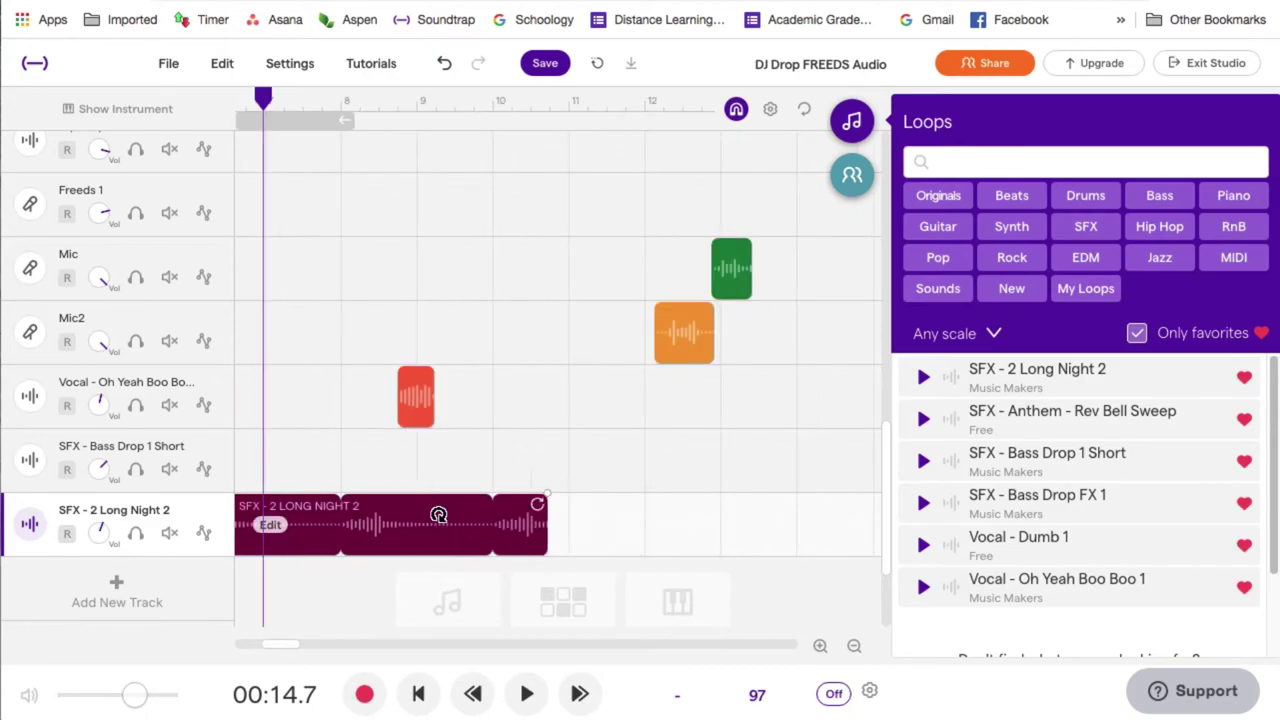
scroll(300, 535, left, 5)
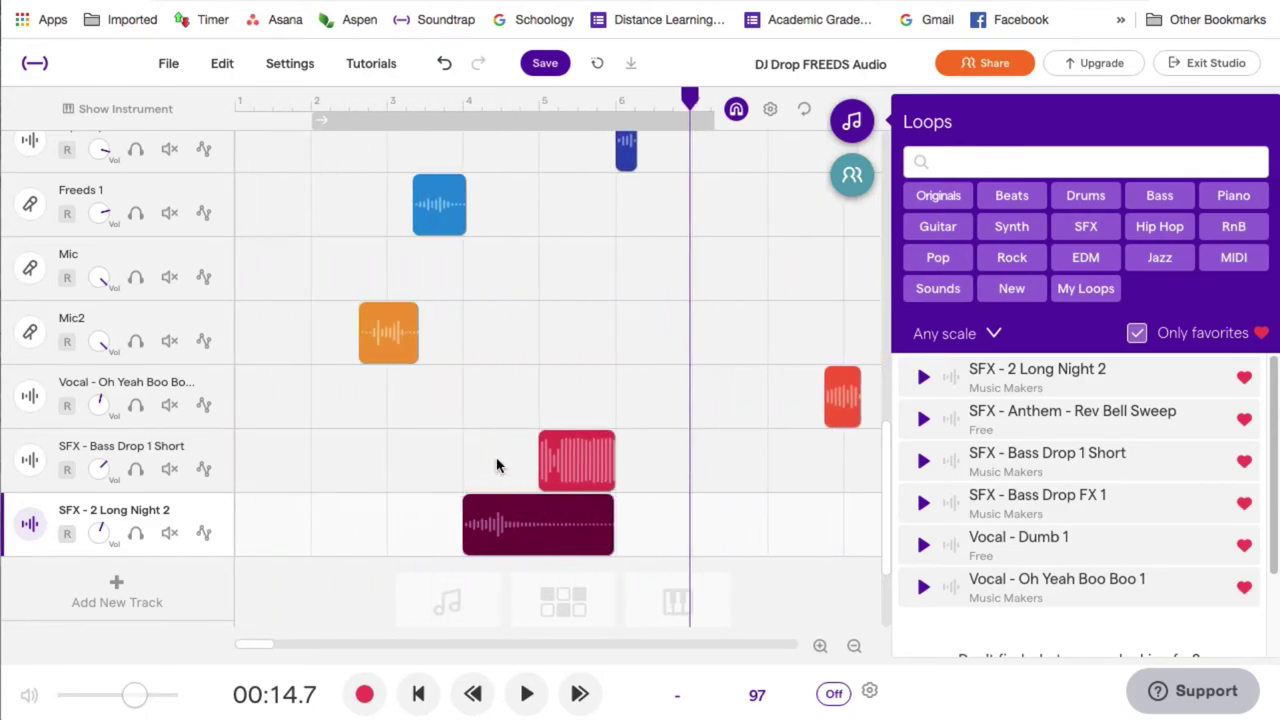
Move the Long Night 2 clip to about bar 3 and trim it to a short burst.
click(464, 104)
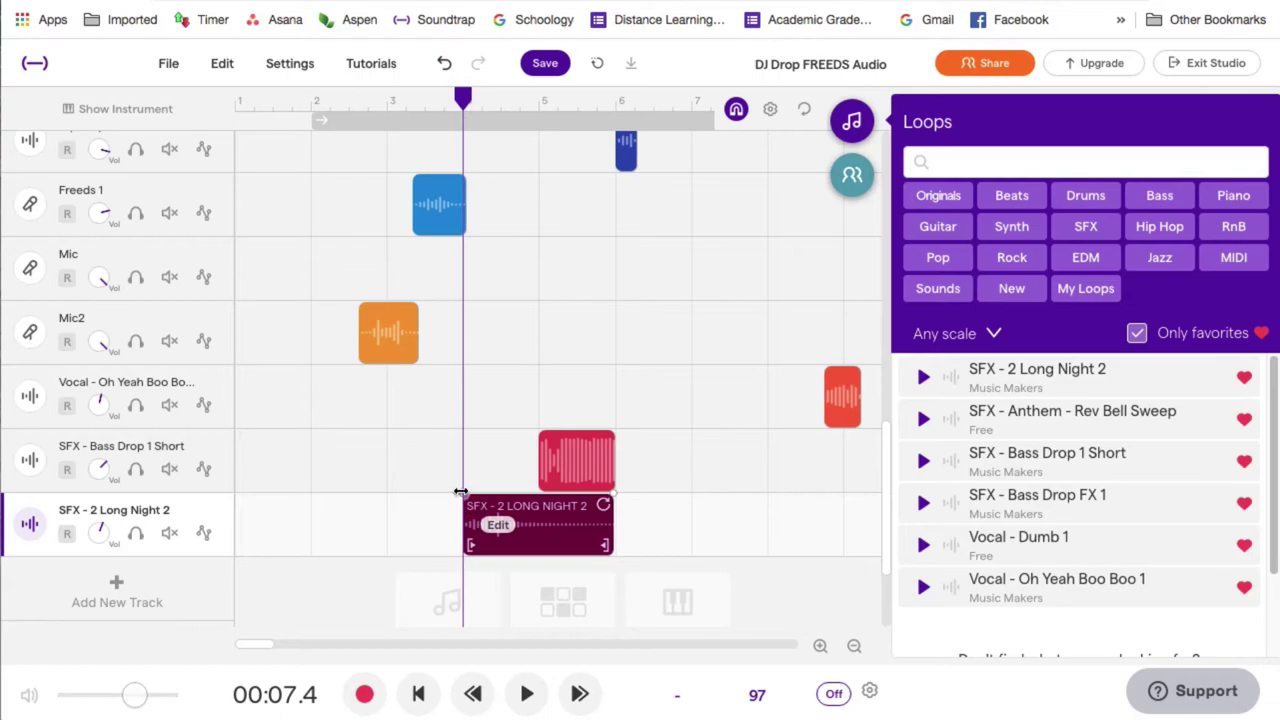
drag(507, 514, 431, 519)
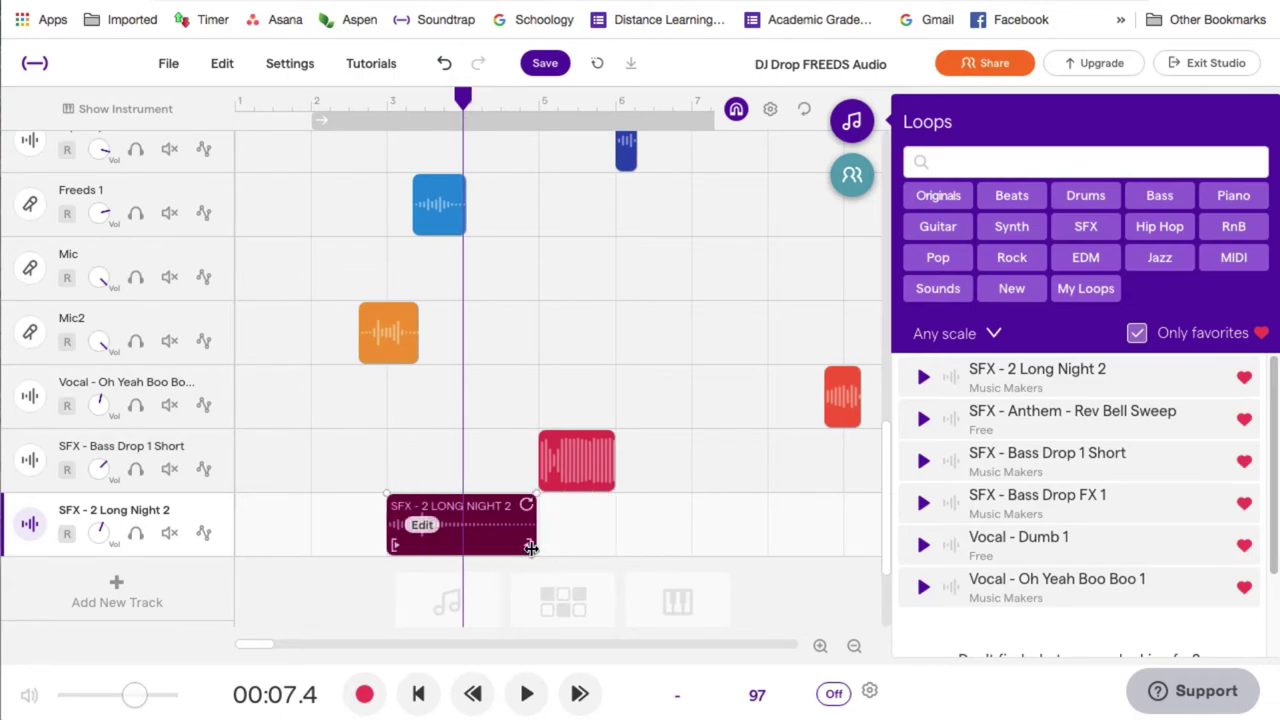
drag(528, 545, 440, 545)
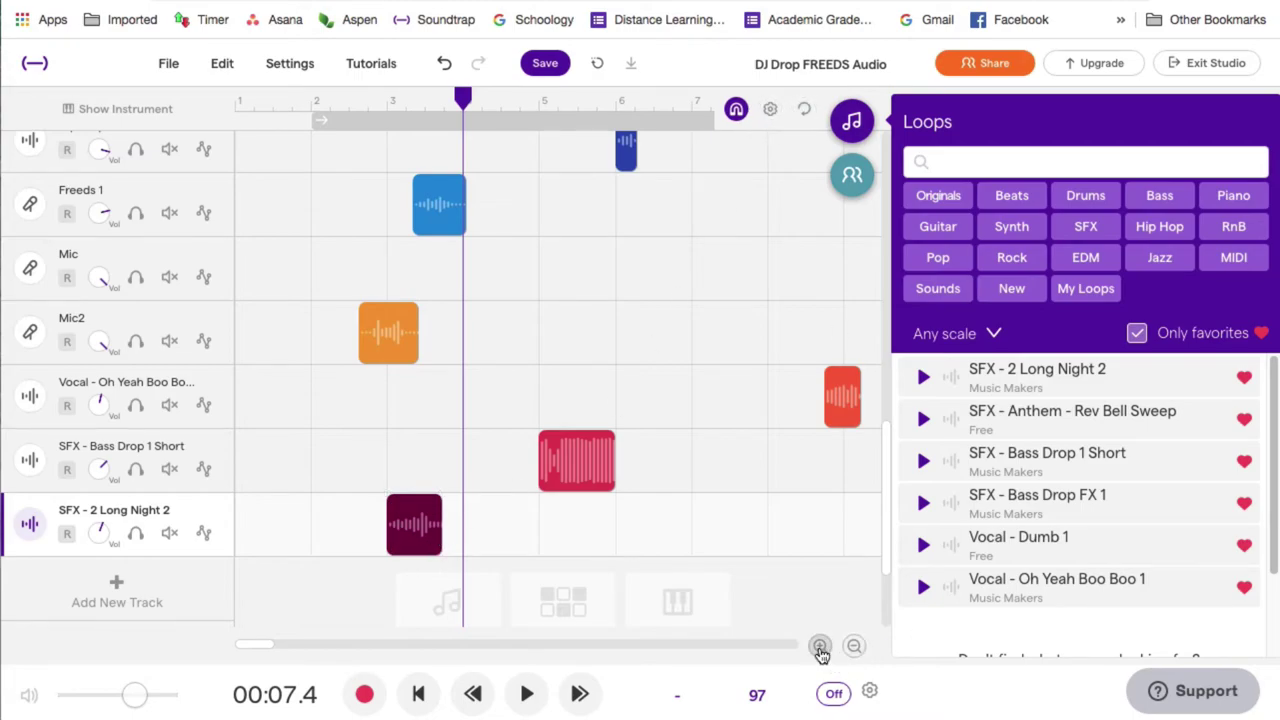
Zoom into the timeline and set the grid size to 1/8.
click(820, 646)
click(852, 121)
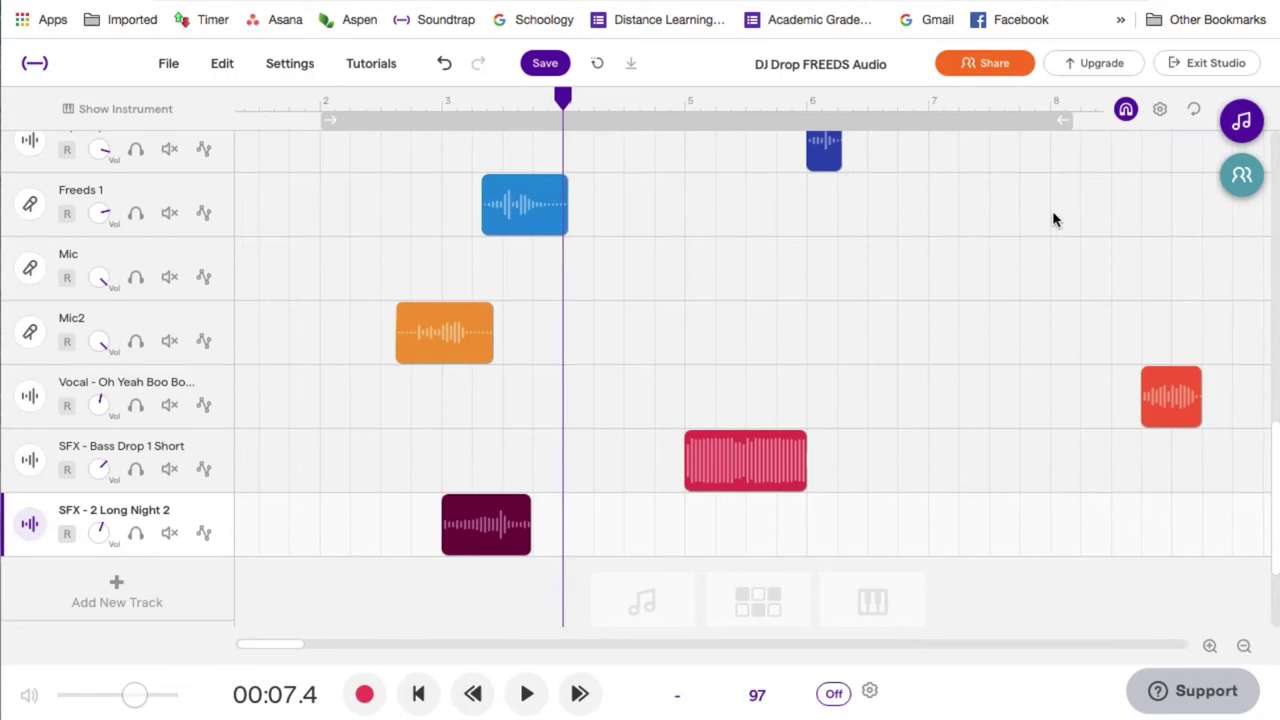
click(1209, 646)
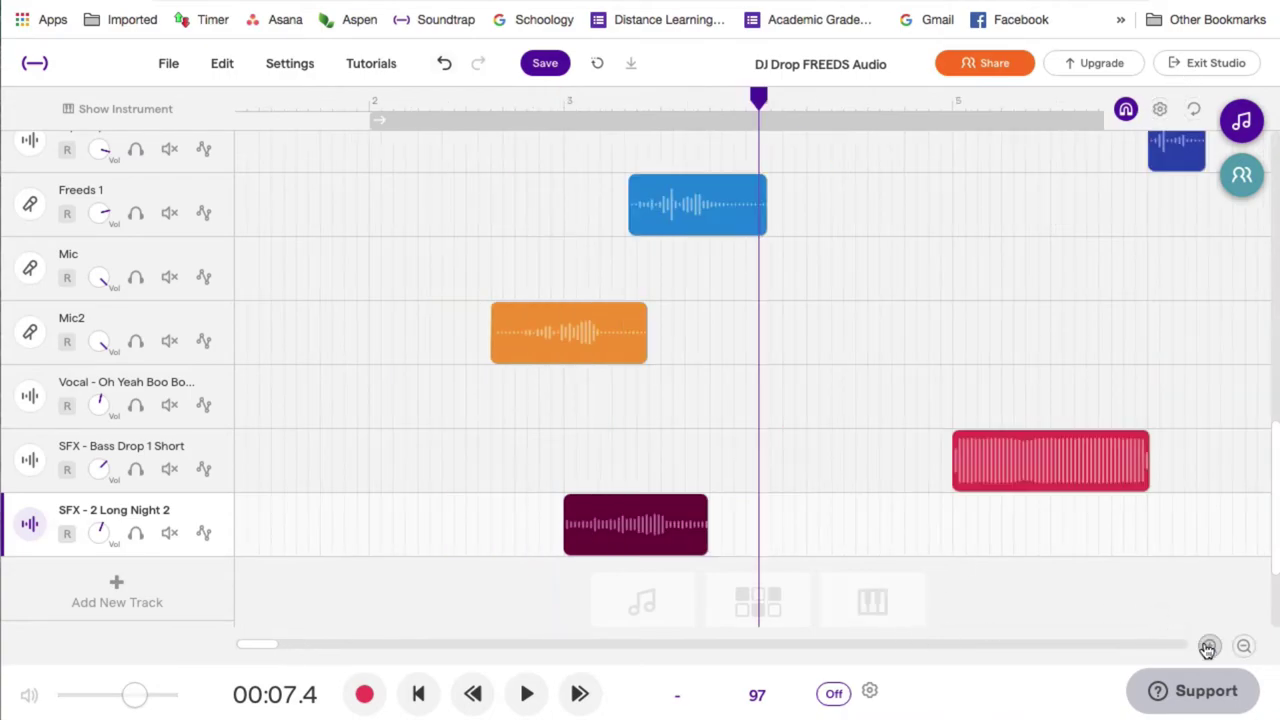
click(448, 106)
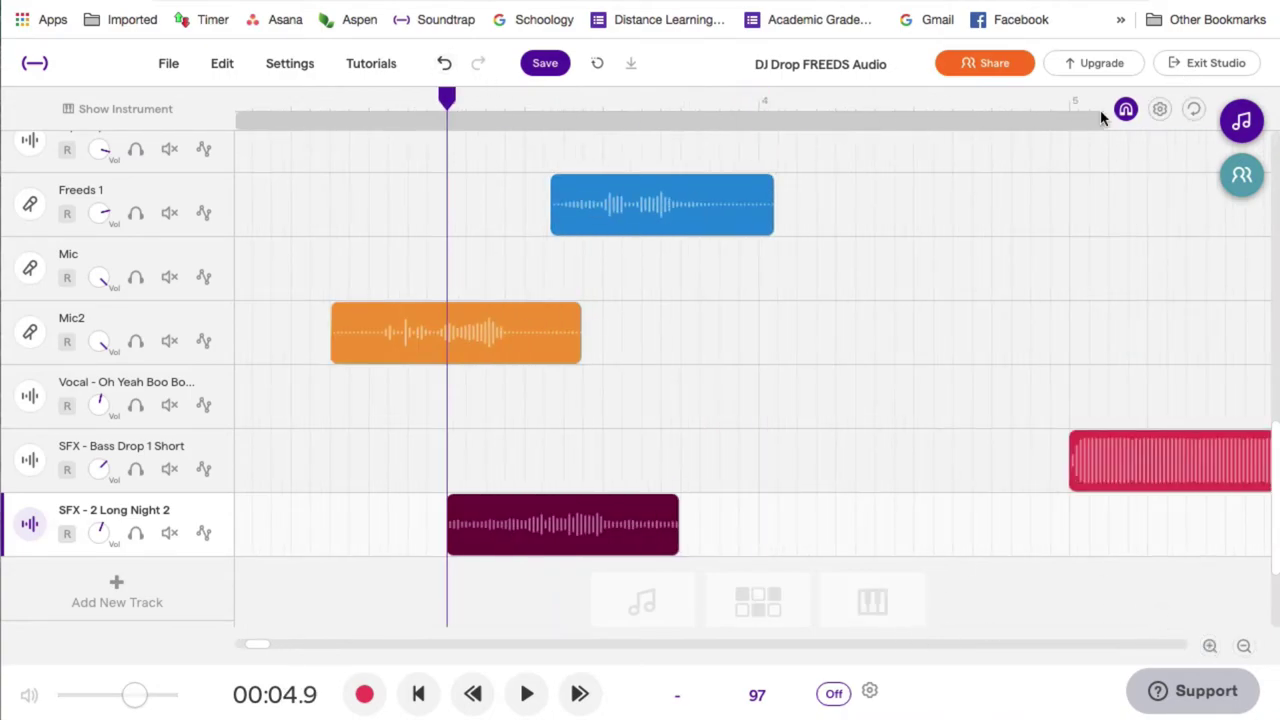
click(1160, 109)
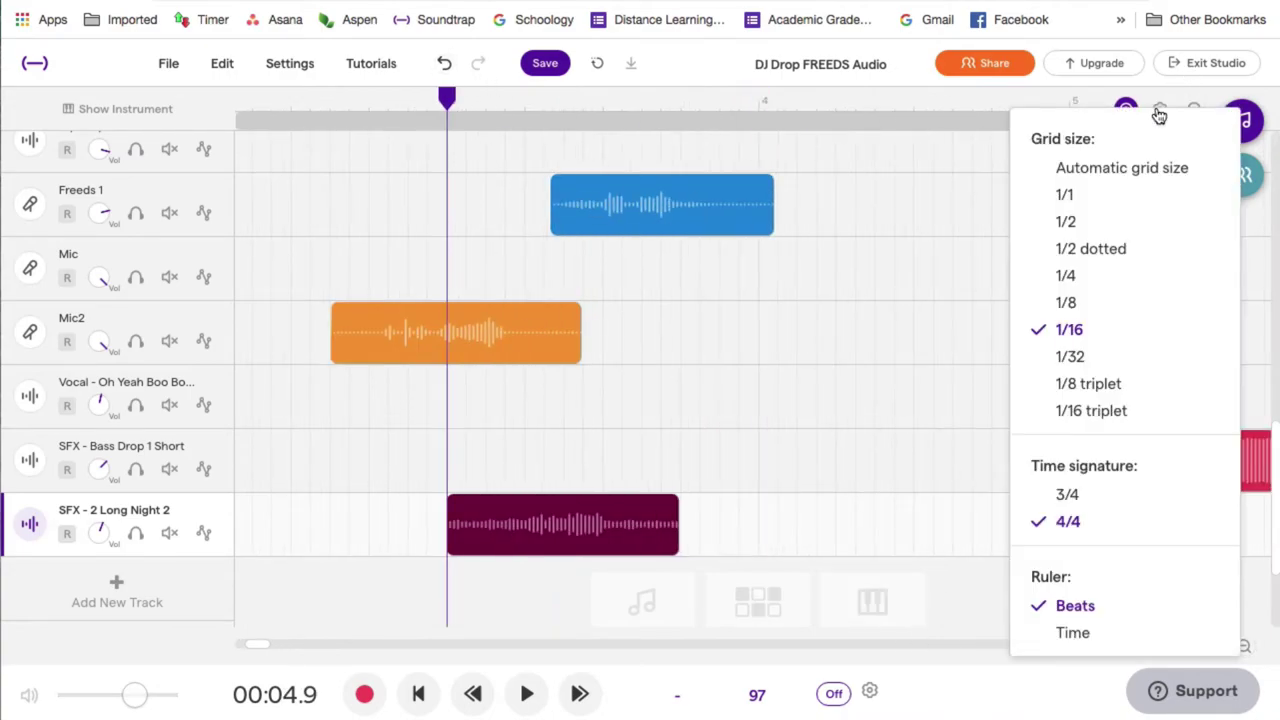
click(1098, 303)
mouse_move(562, 524)
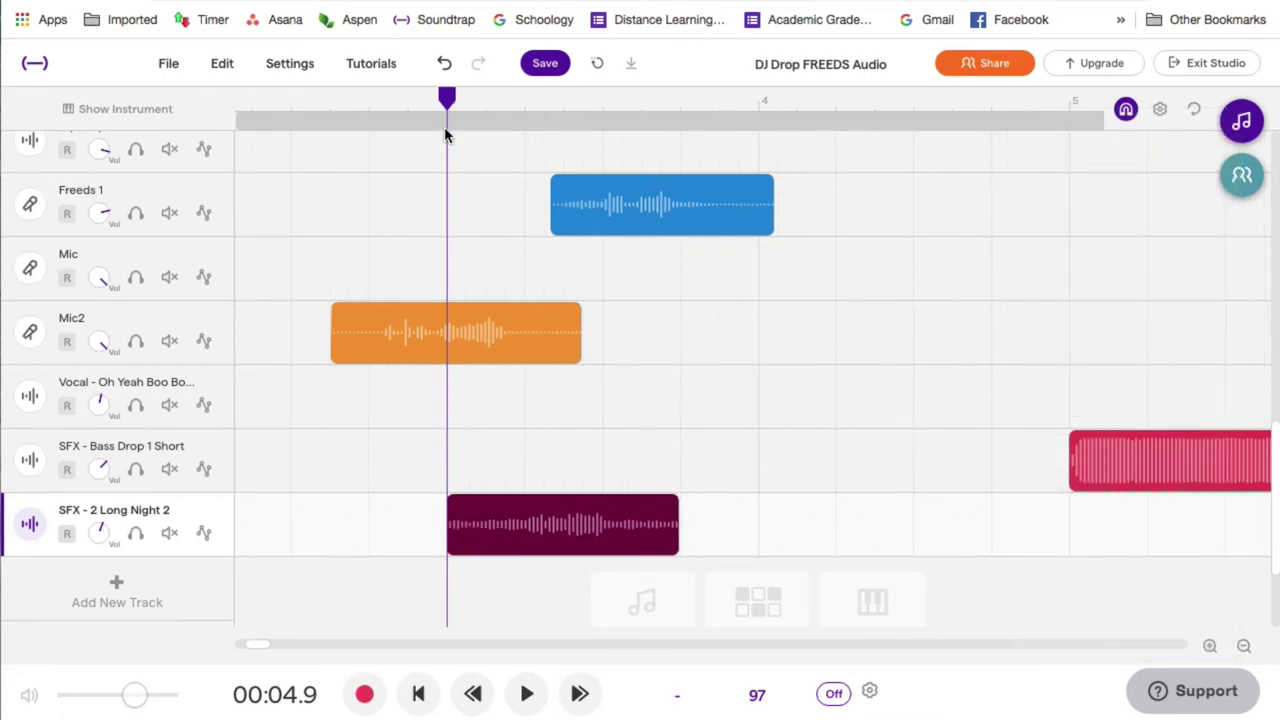
Solo Long Night 2, cut its clip to a short slice at the playhead, repeated twice.
click(136, 533)
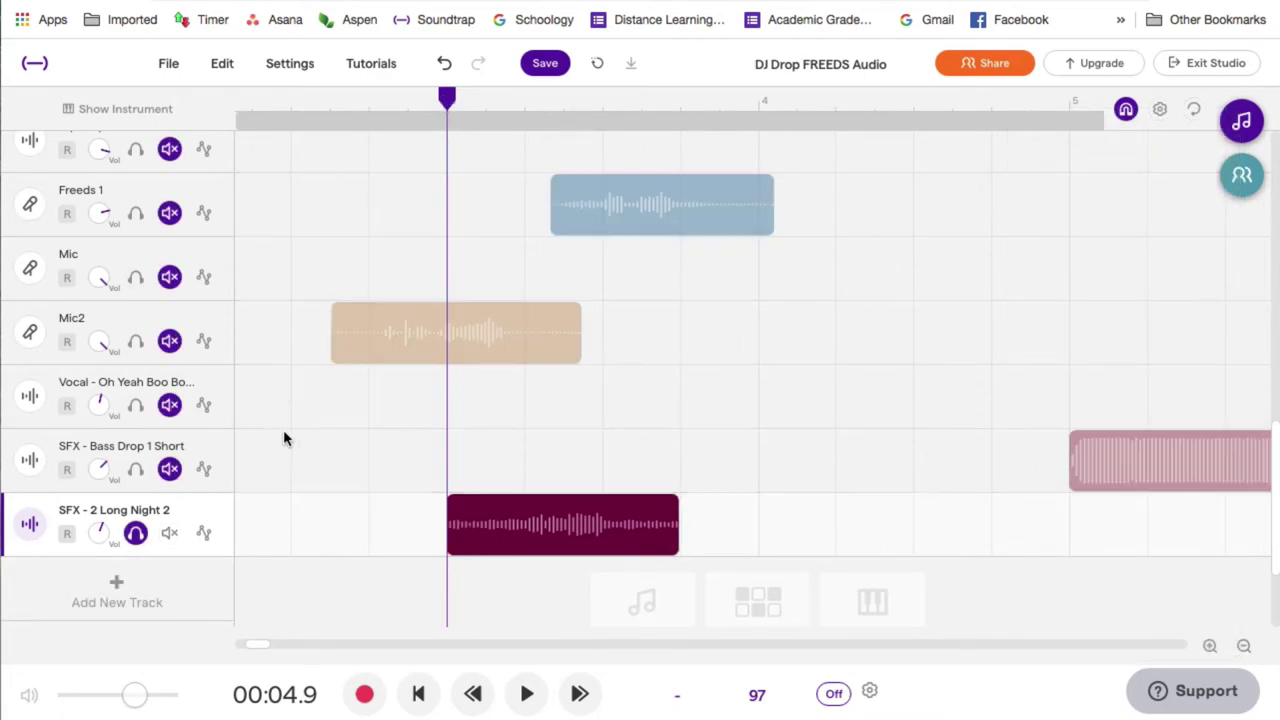
key(space)
key(space)
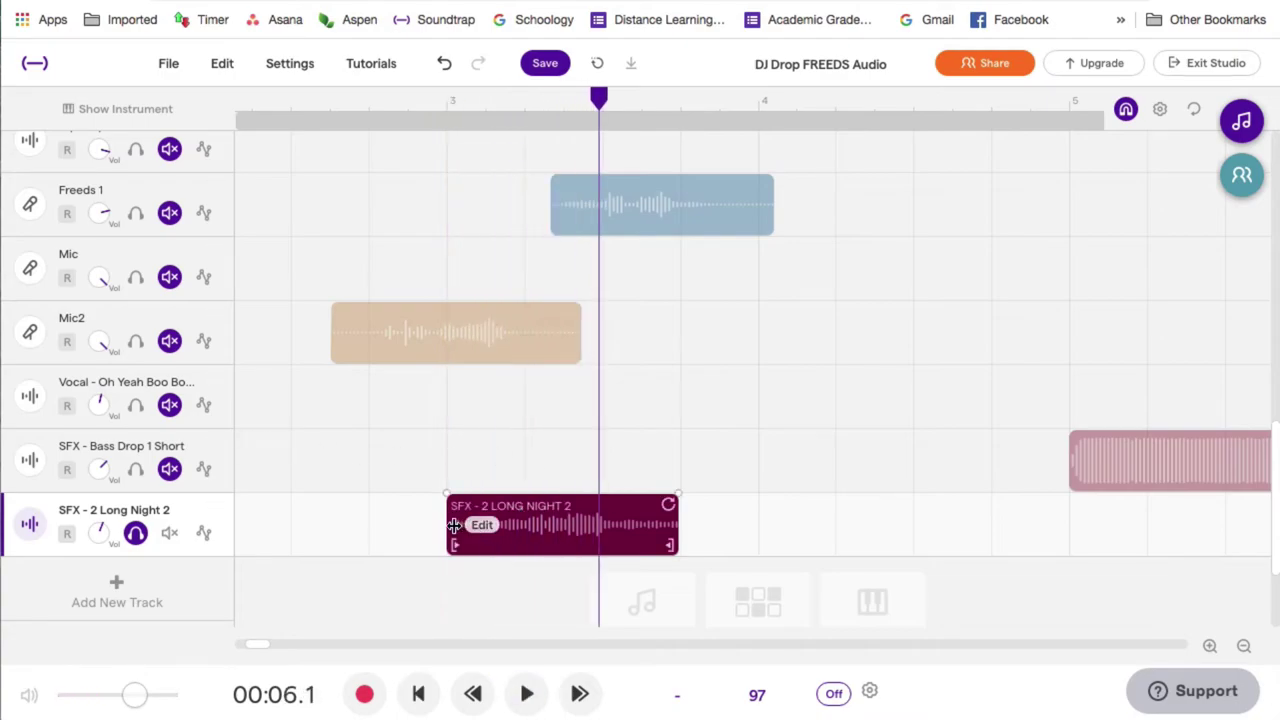
mouse_move(448, 525)
mouse_down()
mouse_move(558, 527)
mouse_move(483, 512)
mouse_up()
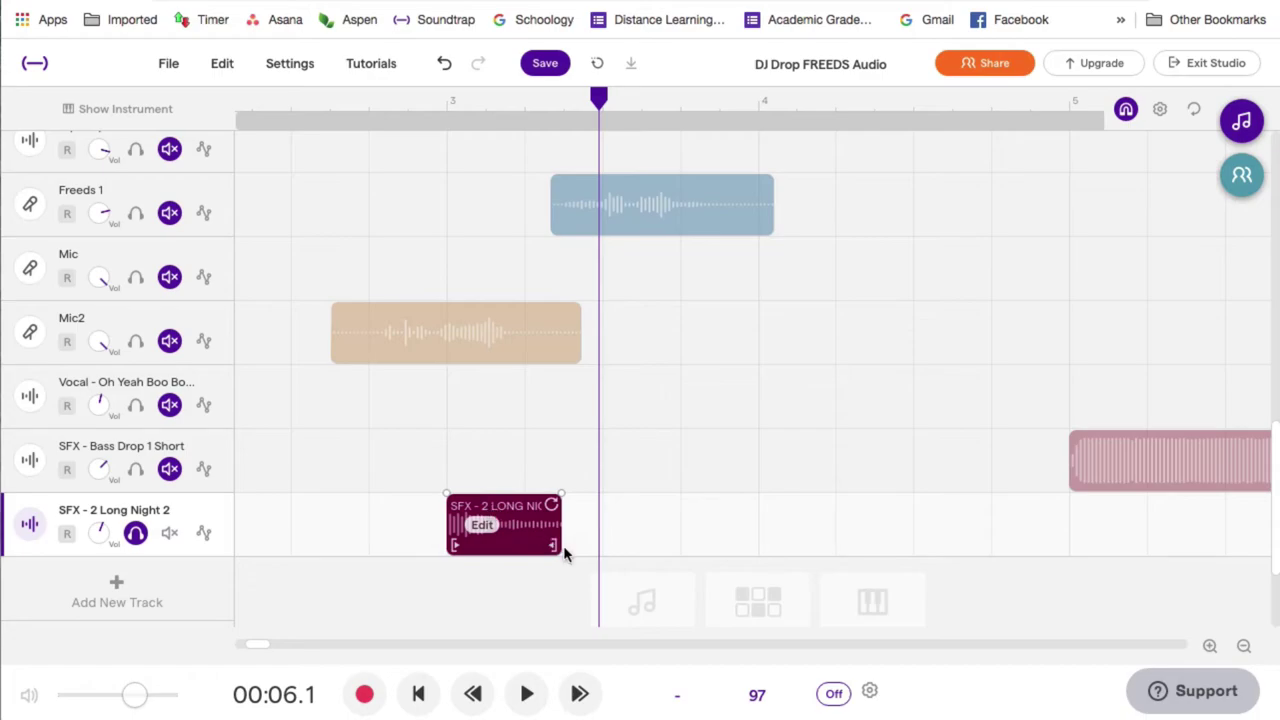
drag(558, 547, 537, 549)
drag(480, 511, 636, 512)
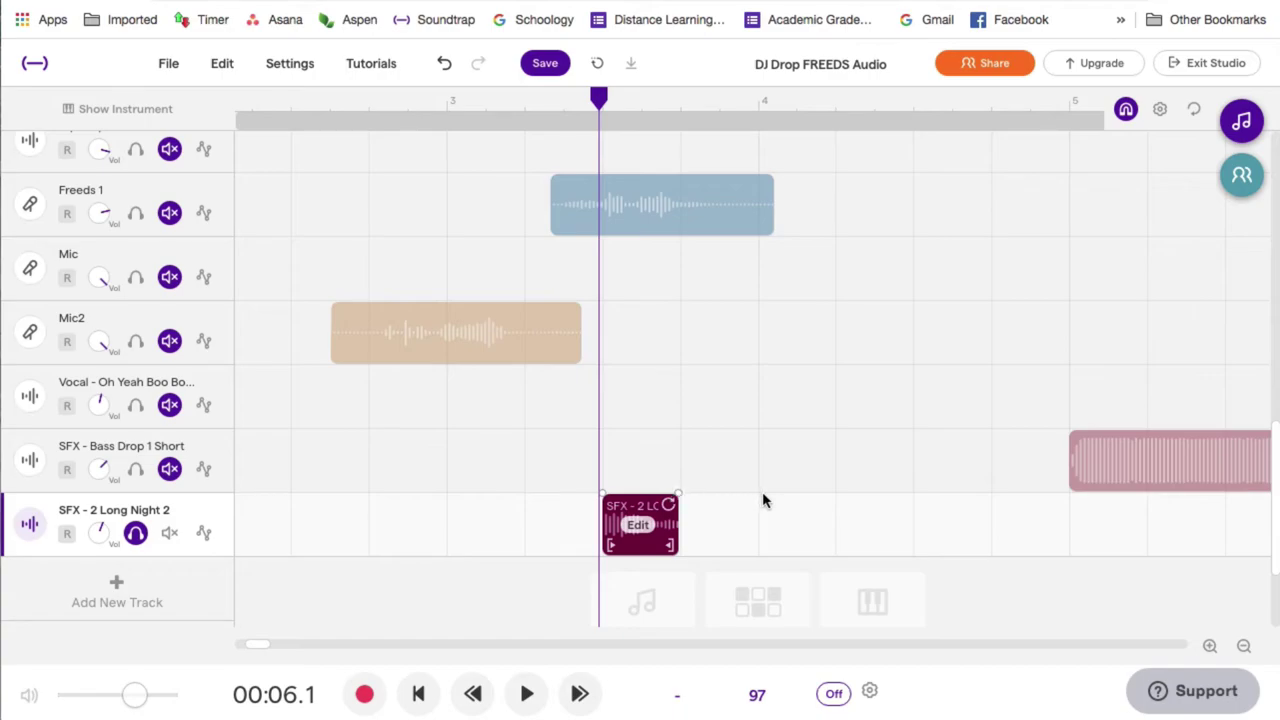
drag(670, 504, 748, 505)
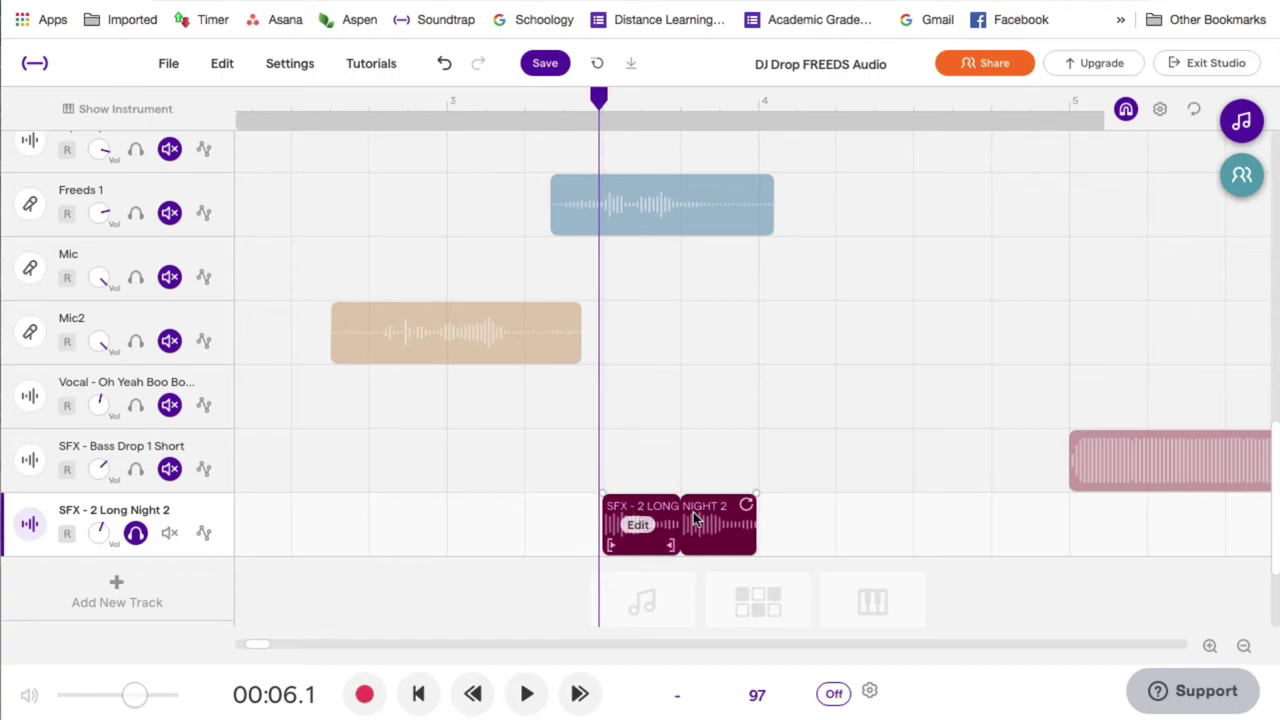
Append a full SFX - 2 Long Night 2 loop after the two short slices.
click(1240, 122)
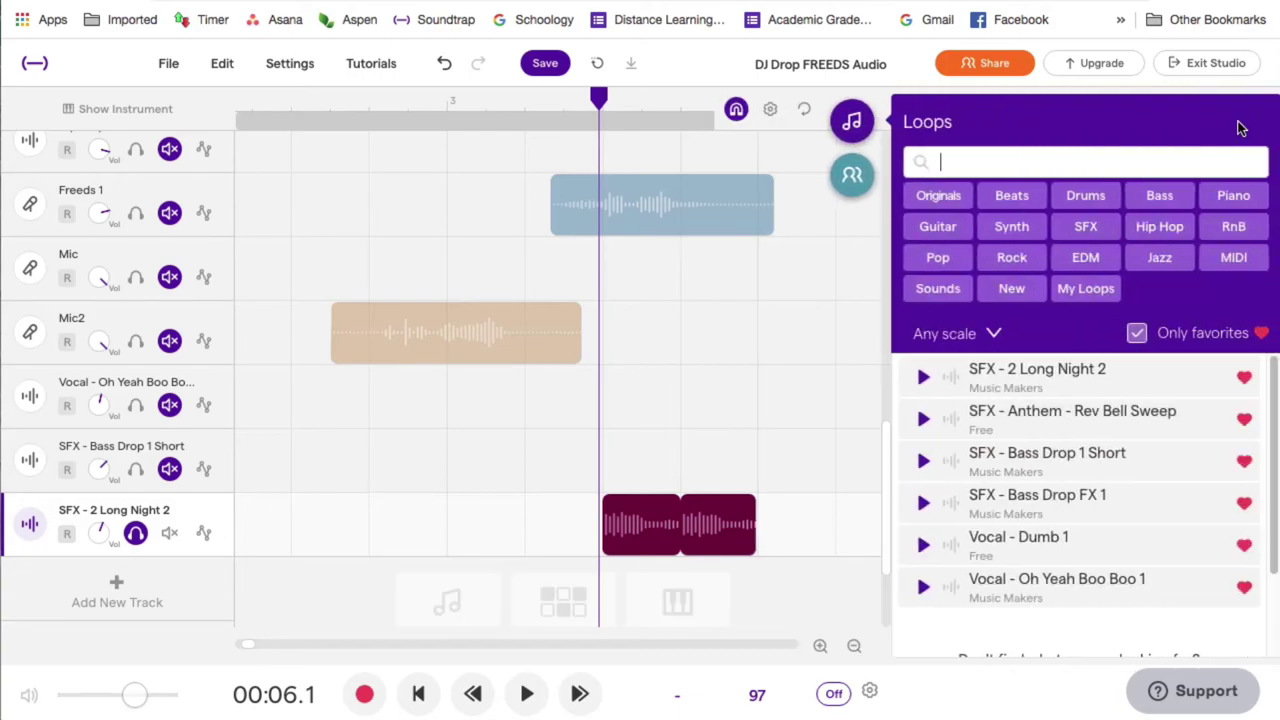
drag(1020, 384, 768, 514)
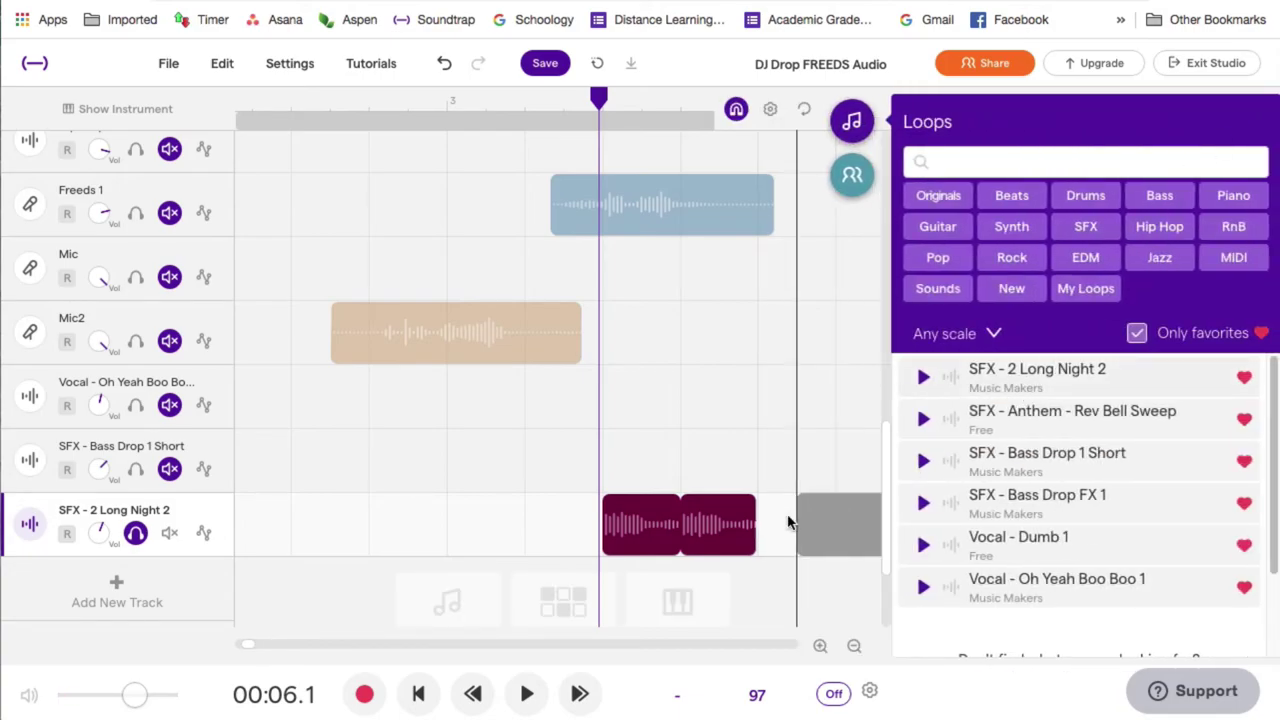
click(923, 376)
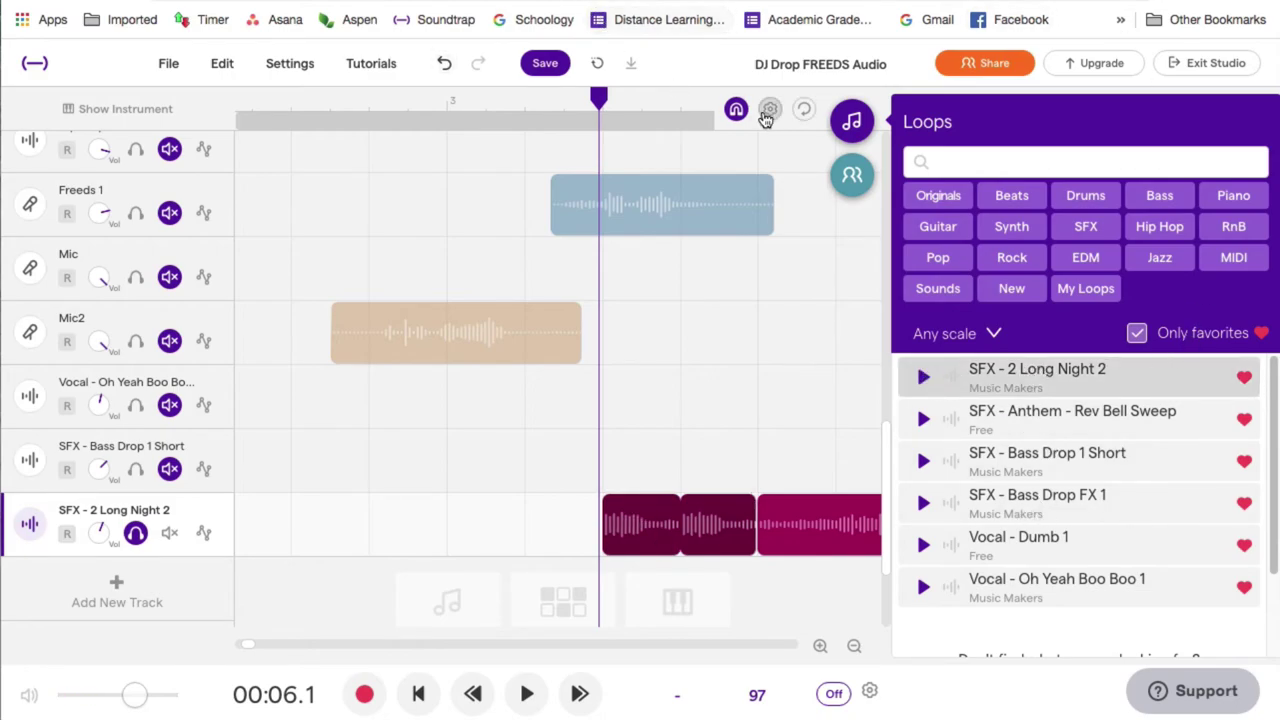
Close the loop library, zoom out on the timeline, and save the project.
click(852, 122)
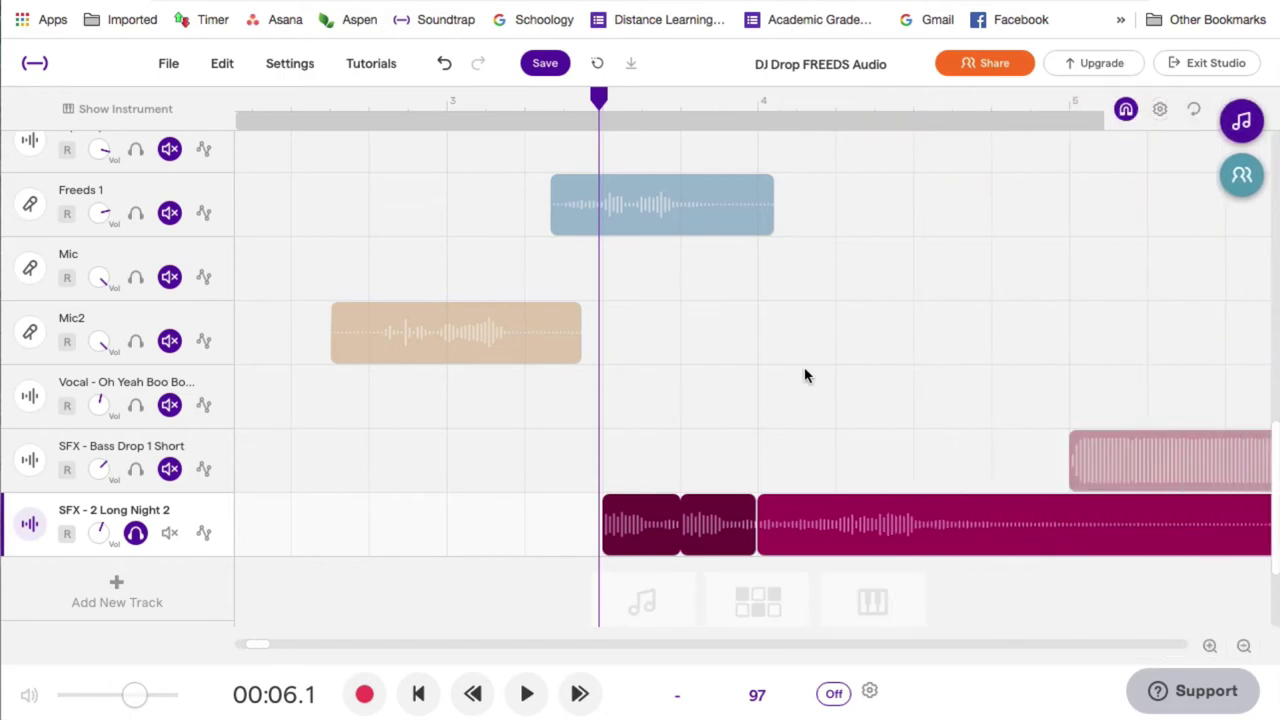
click(1242, 648)
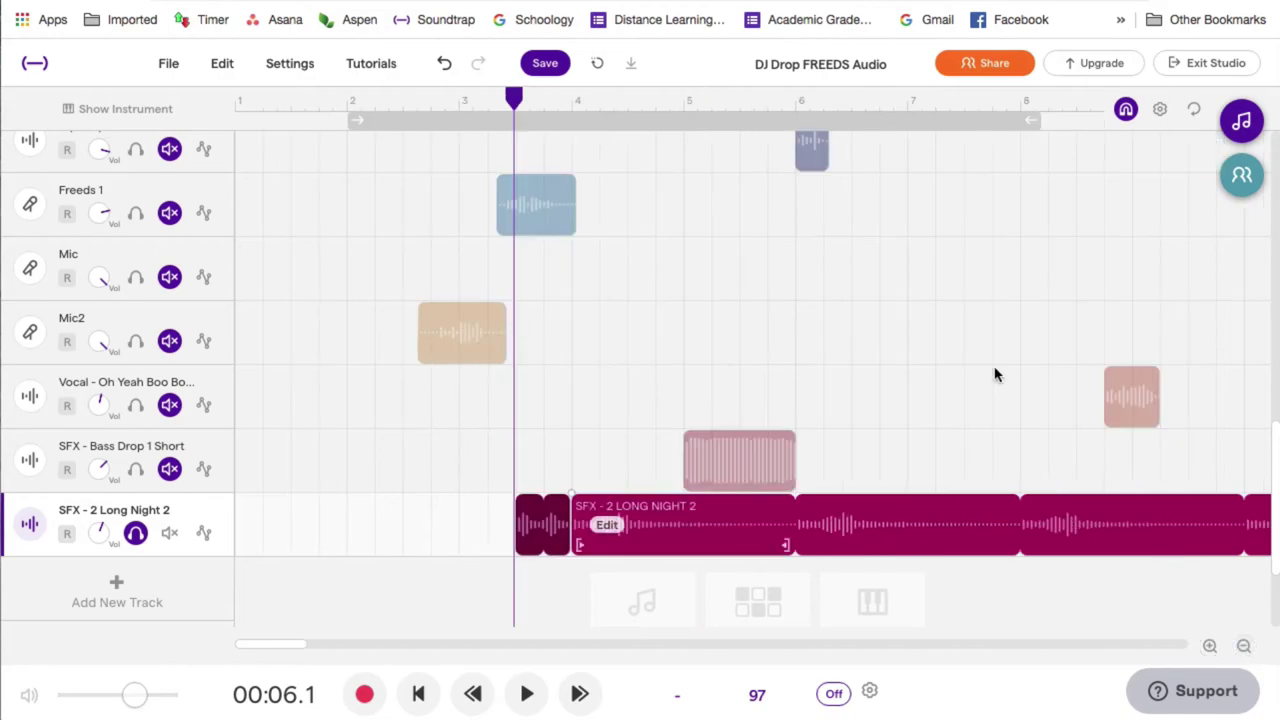
click(548, 64)
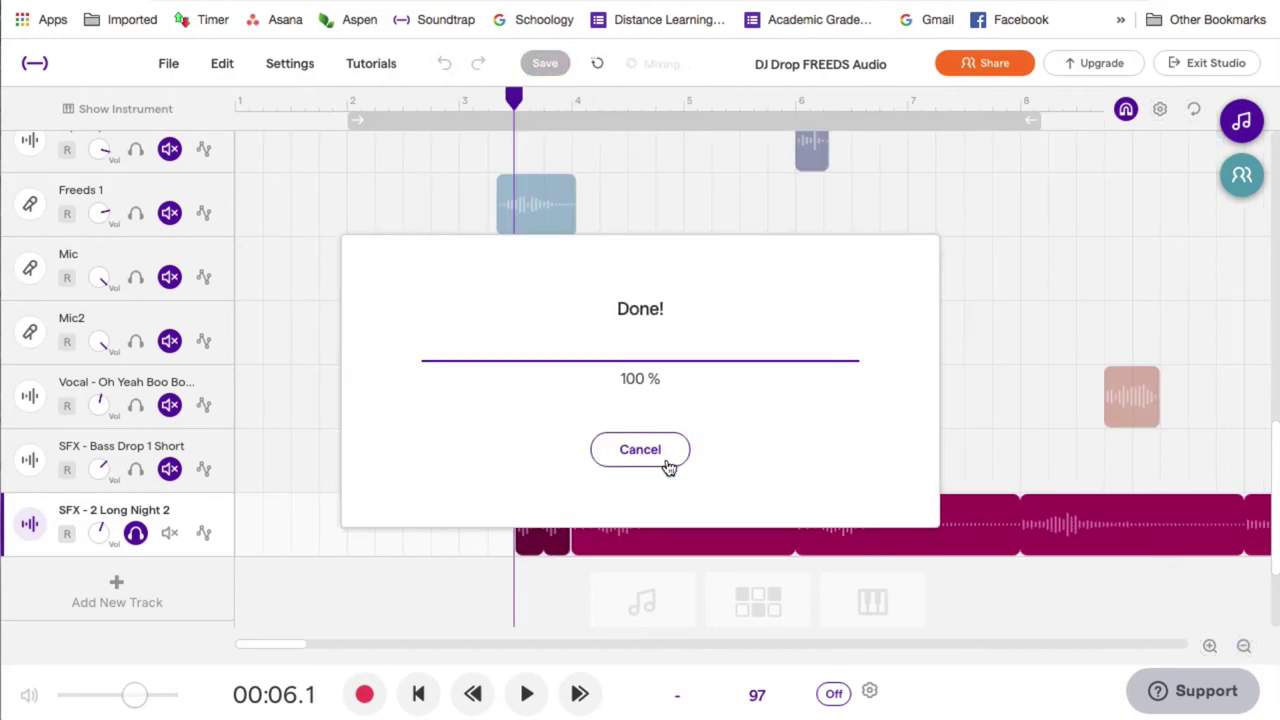
Trim the long Long Night sweep to end with the bass drop, then unsolo the track.
click(1243, 648)
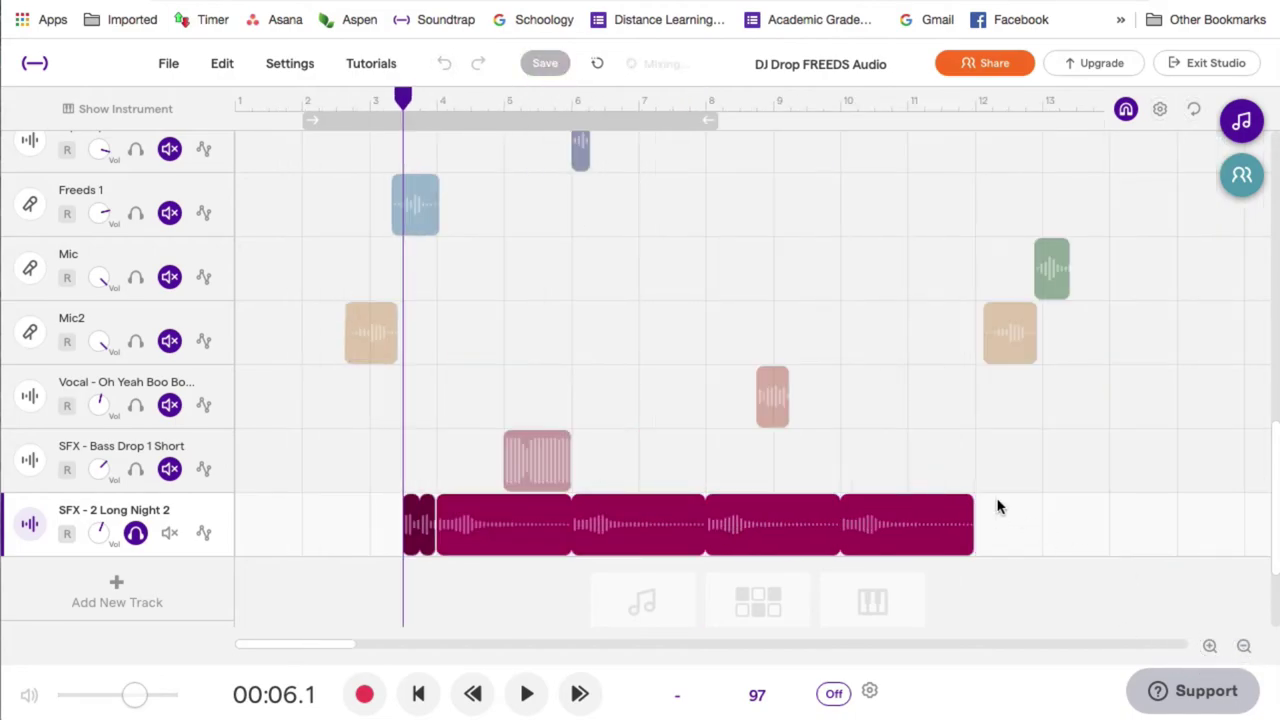
mouse_move(965, 505)
mouse_down()
mouse_move(557, 509)
mouse_move(570, 510)
mouse_up()
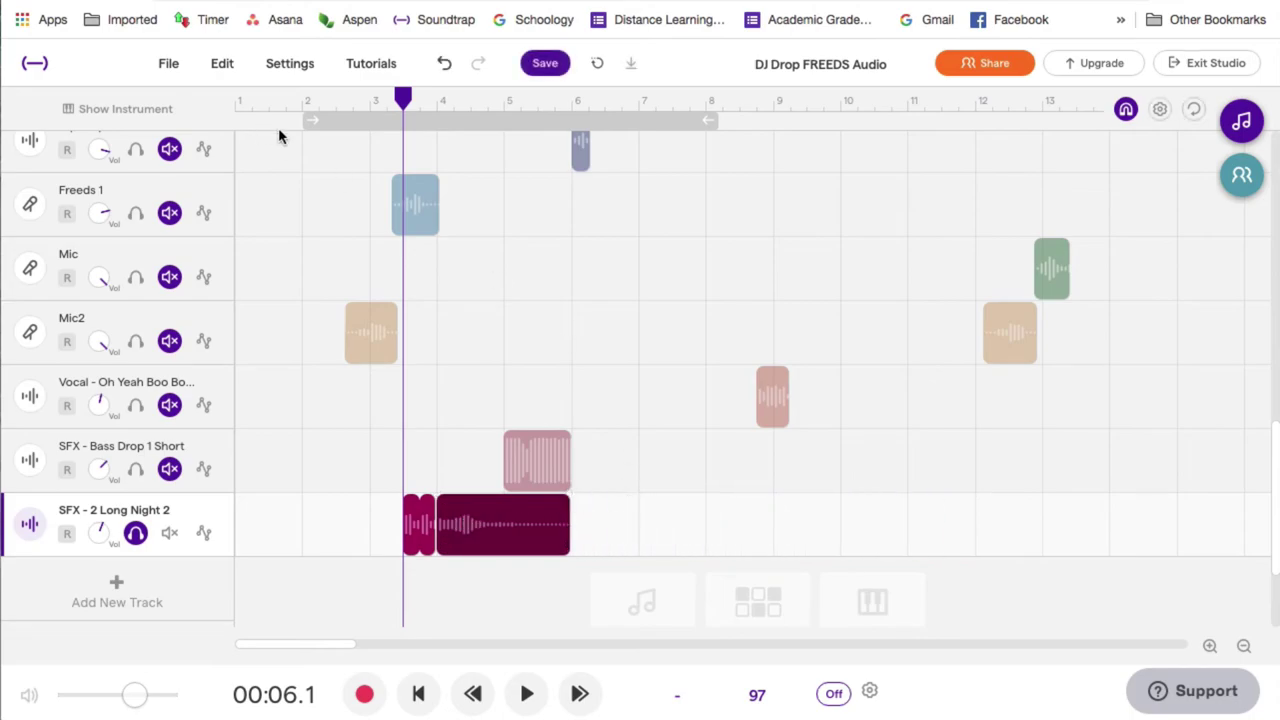
click(288, 101)
click(135, 533)
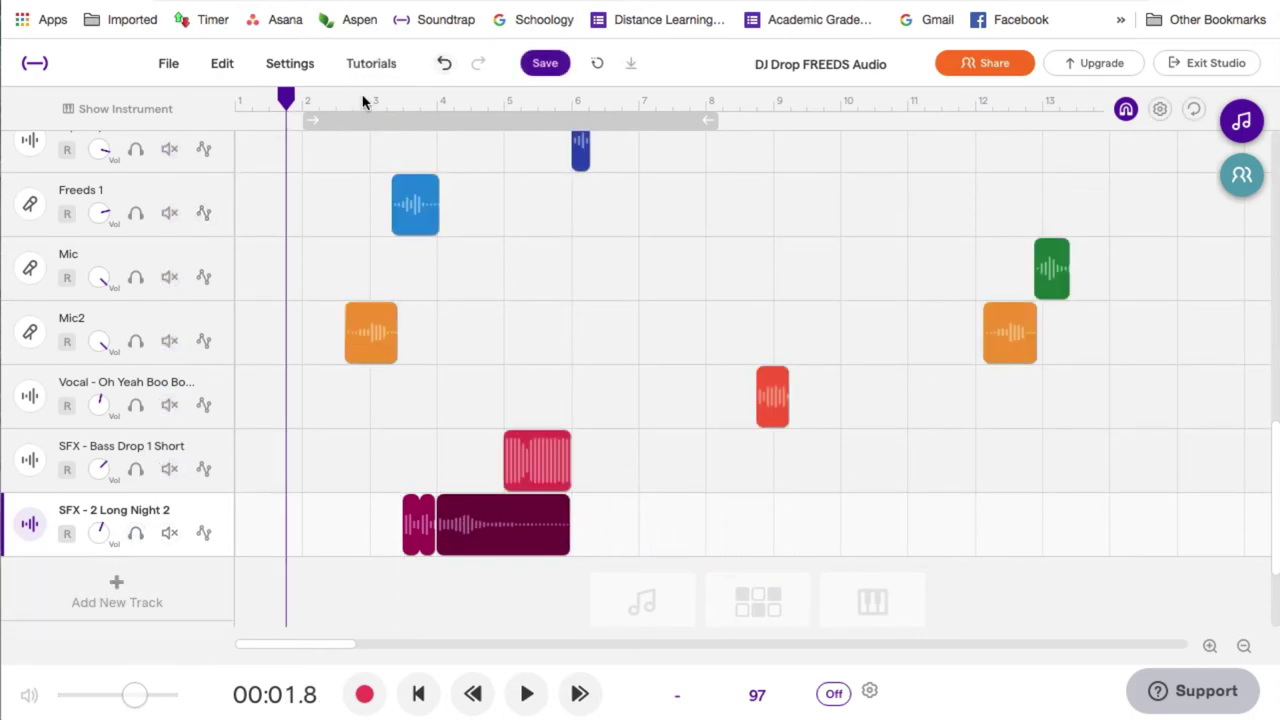
Save the project and play the full arrangement from the start, stopping past bar 5.
key(ctrl+s)
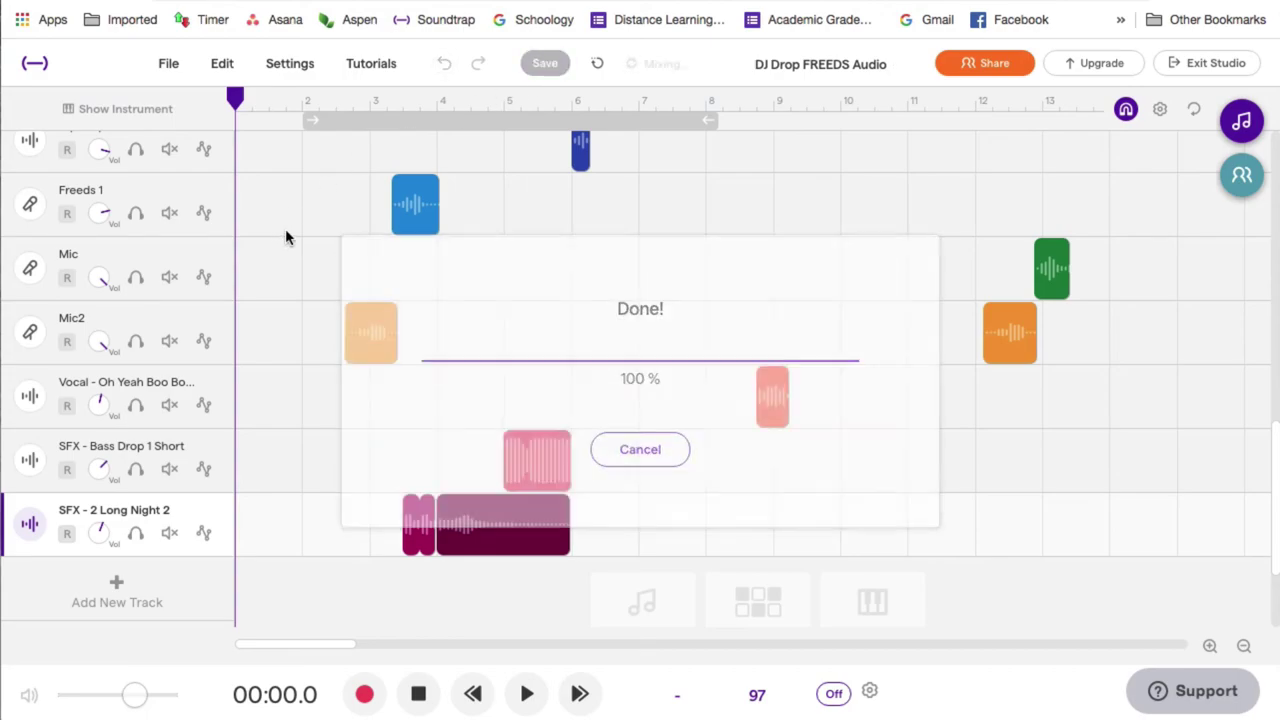
key(space)
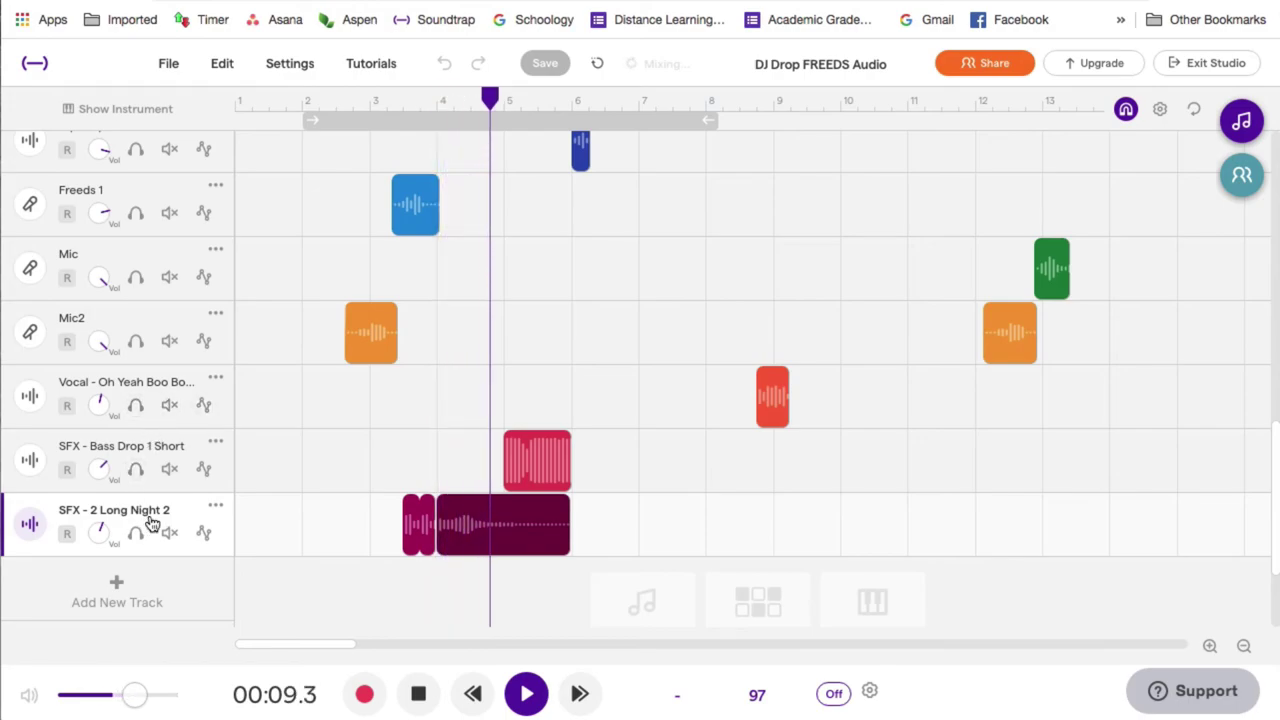
key(space)
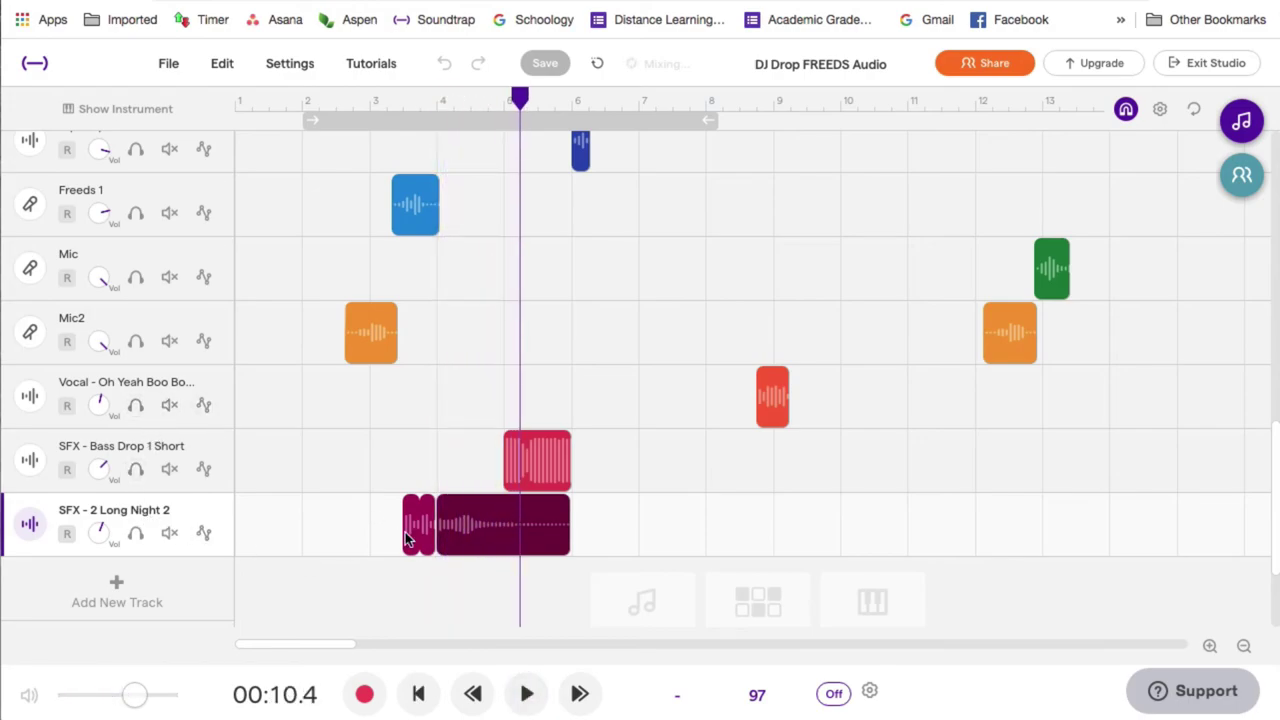
Move the Long Night 2 clips later so the long sweep starts with the bass drop.
click(425, 517)
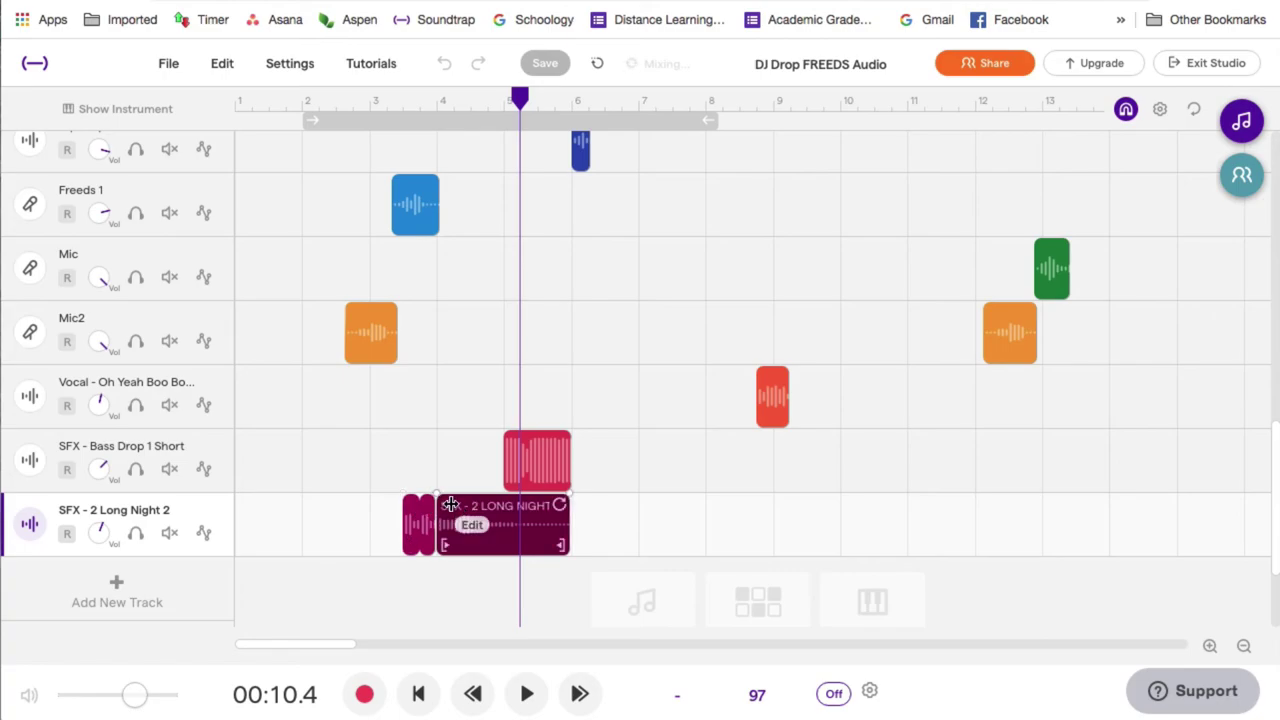
mouse_move(503, 524)
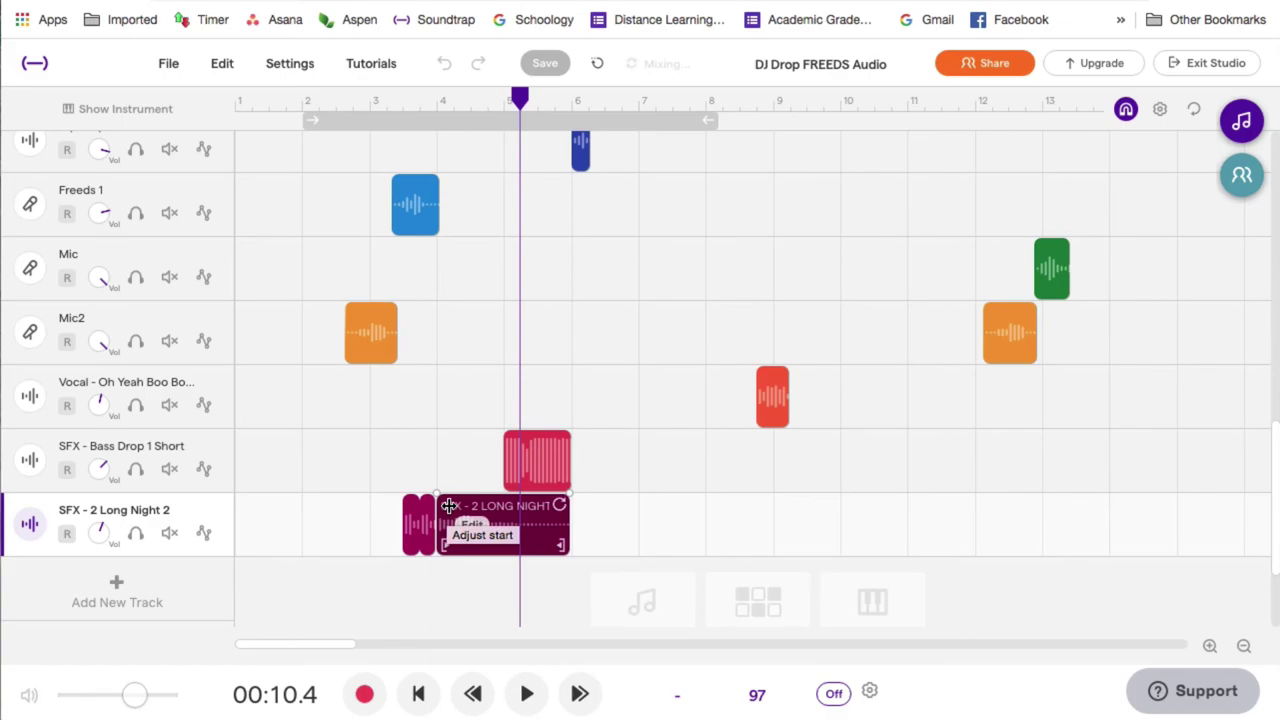
click(1209, 646)
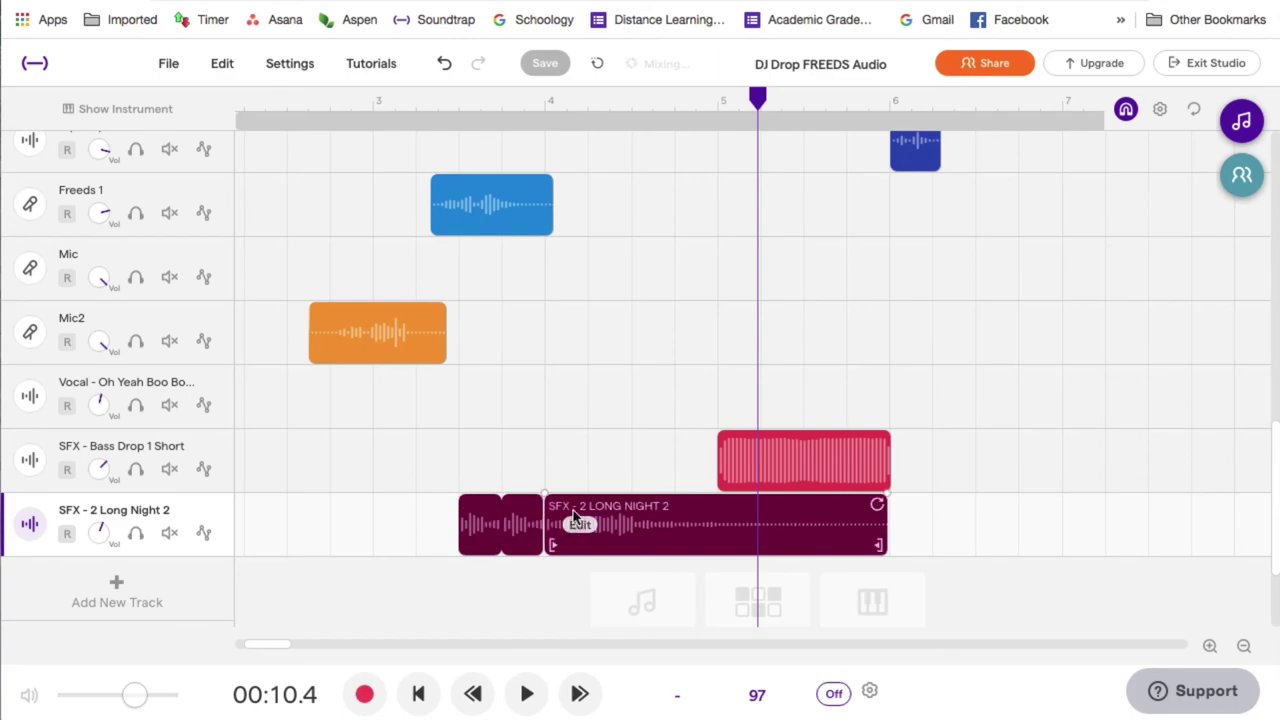
drag(580, 522, 748, 520)
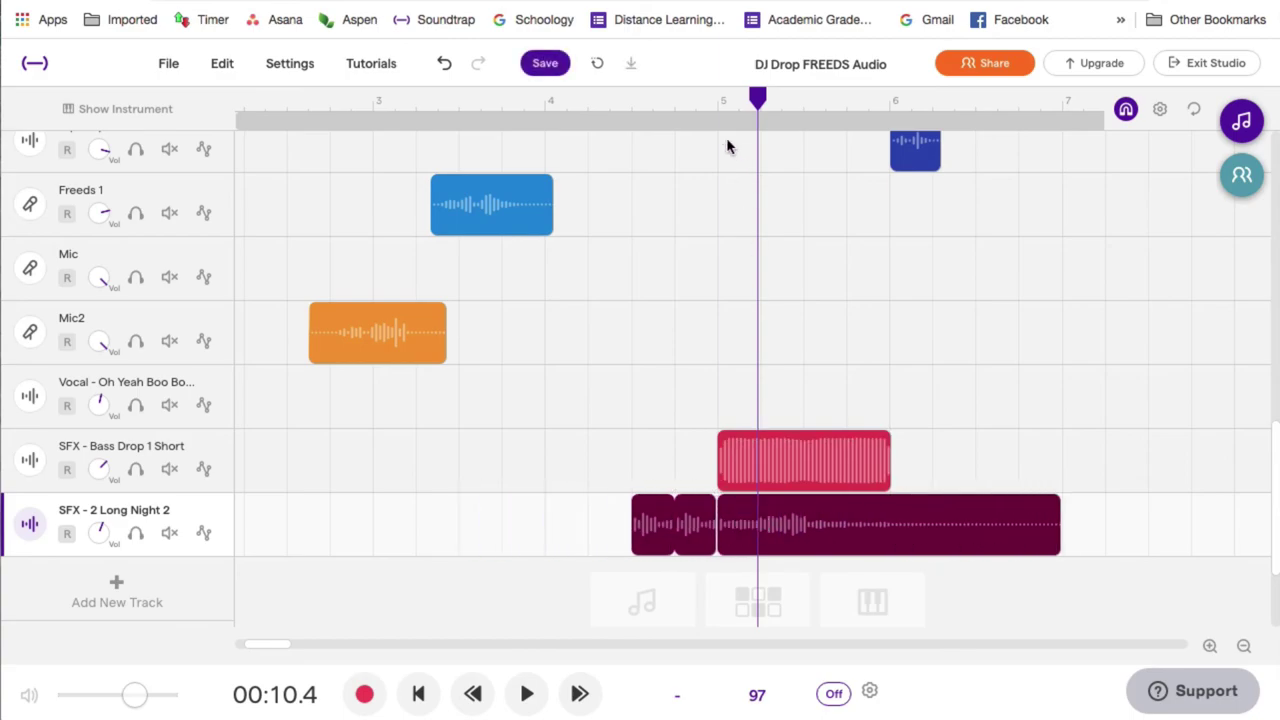
Play back the stuttered sweep and bass drop from just before the slices.
click(590, 105)
click(521, 106)
key(space)
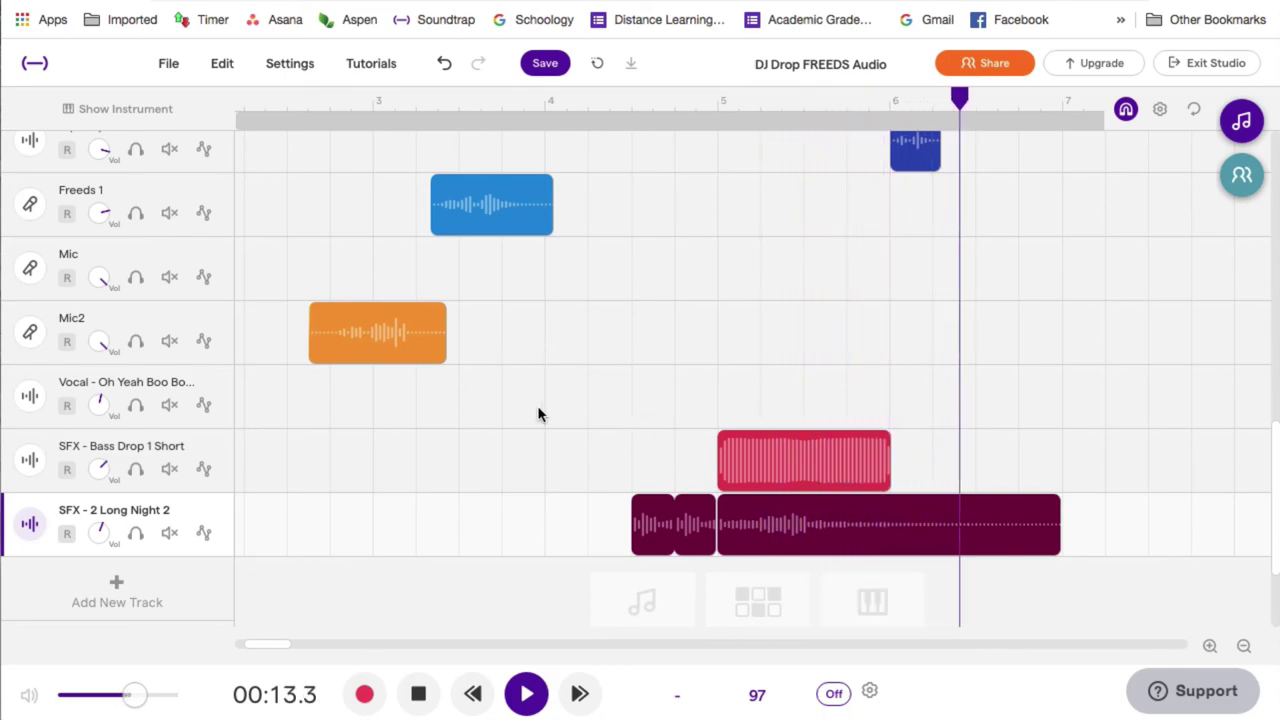
key(space)
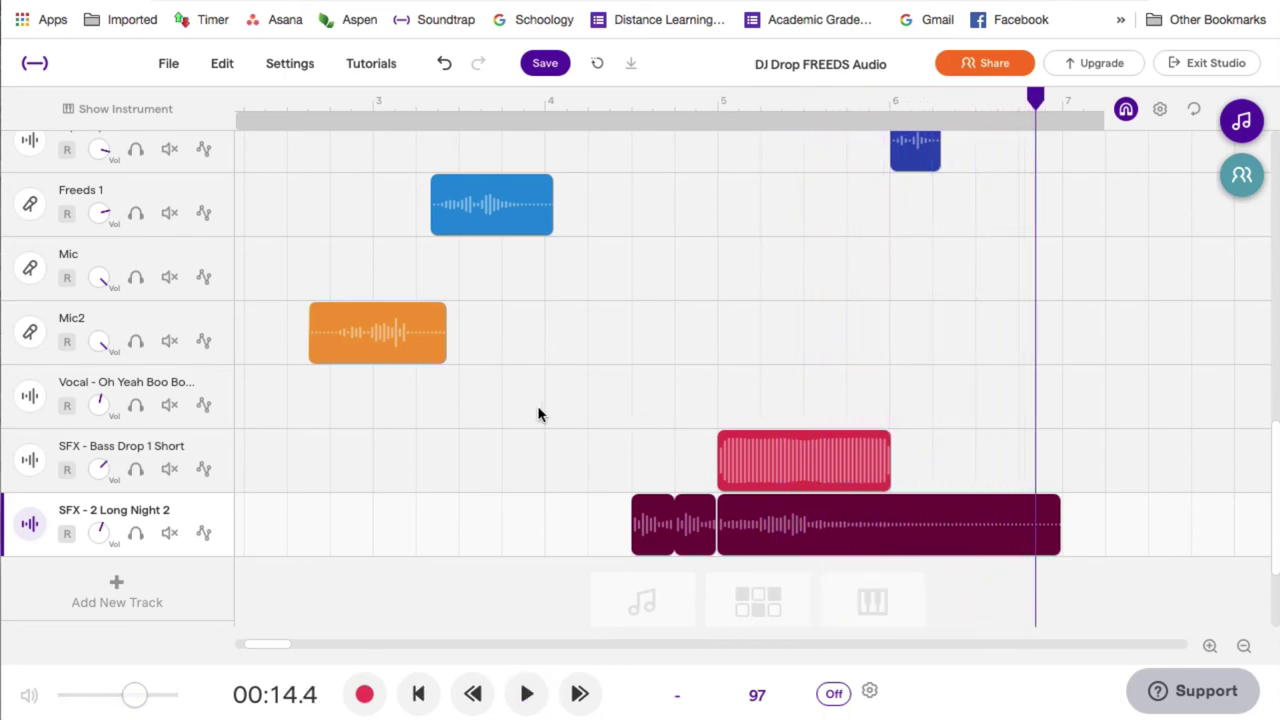